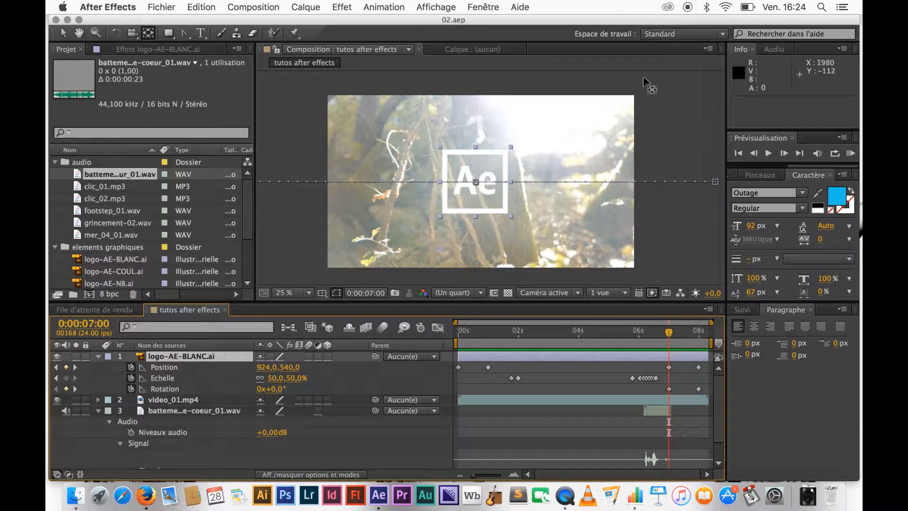
- Go to 0:00:00:16 in the composition and examine the white Ae logo up close at 100% magnification
left_click(67, 33)
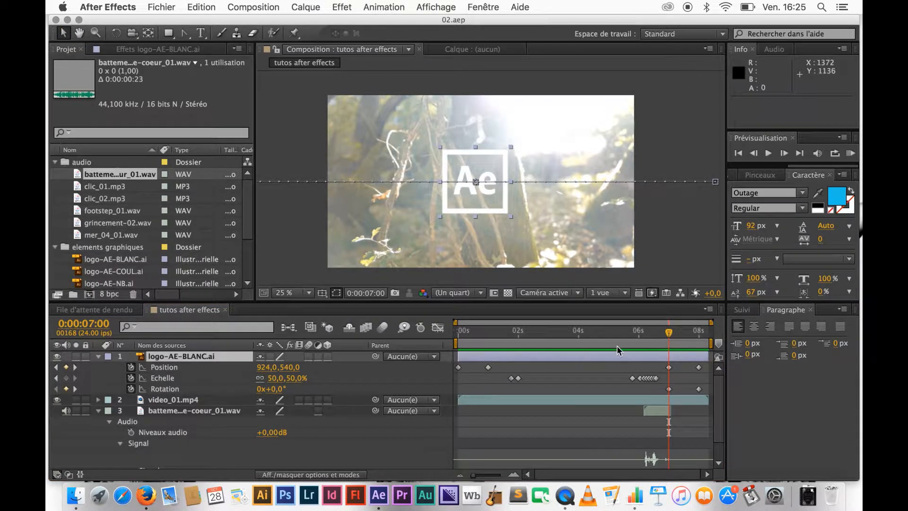
left_click_drag(669, 333, 455, 345)
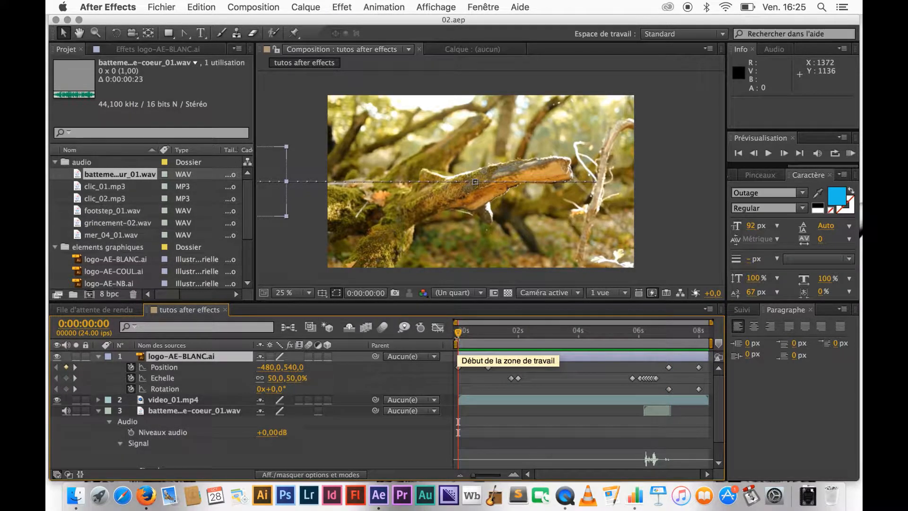
left_click_drag(458, 333, 478, 334)
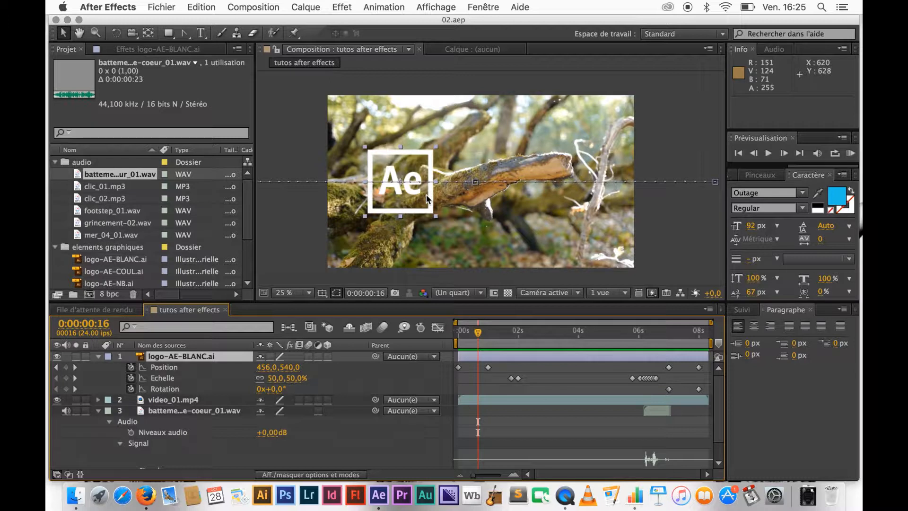
key("period")
key("period")
key("period")
key("period")
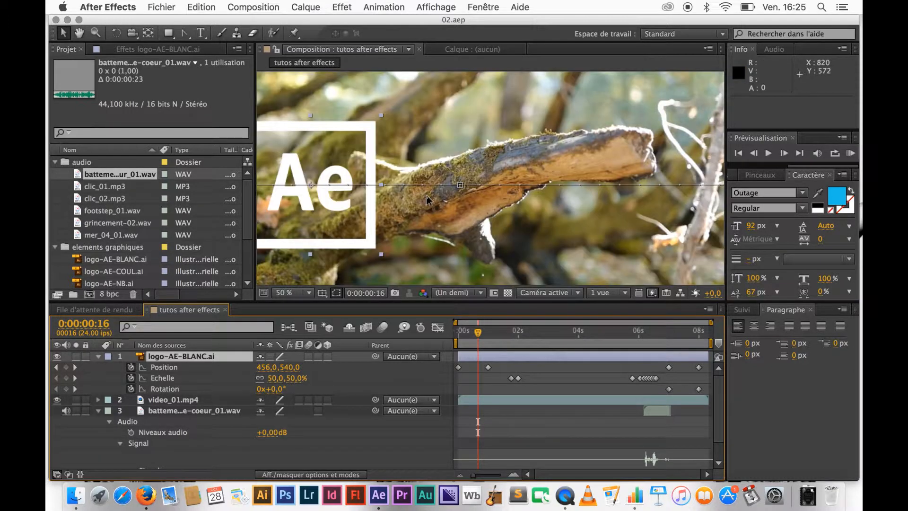
key("space")
left_click_drag(376, 226, 545, 181)
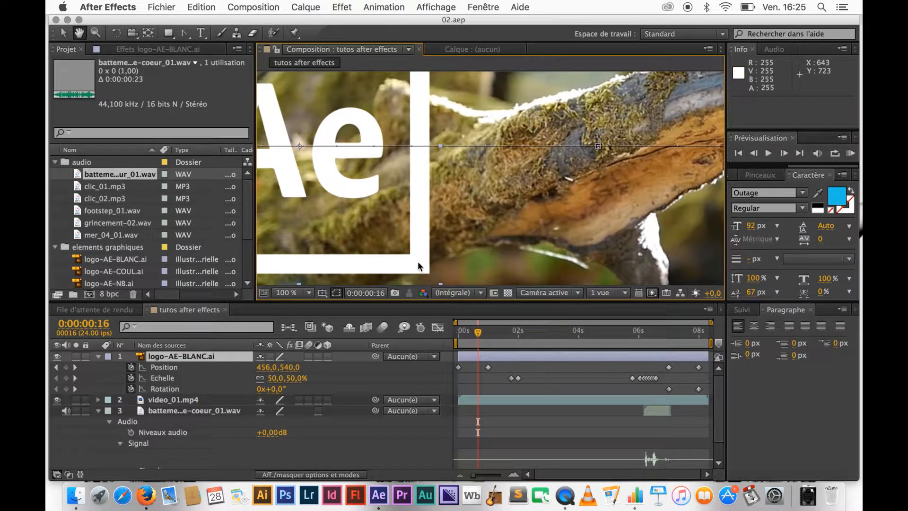
- Reveal the opacity property of the logo-AE-BLANC.ai layer and set it to 90%
left_click(176, 360)
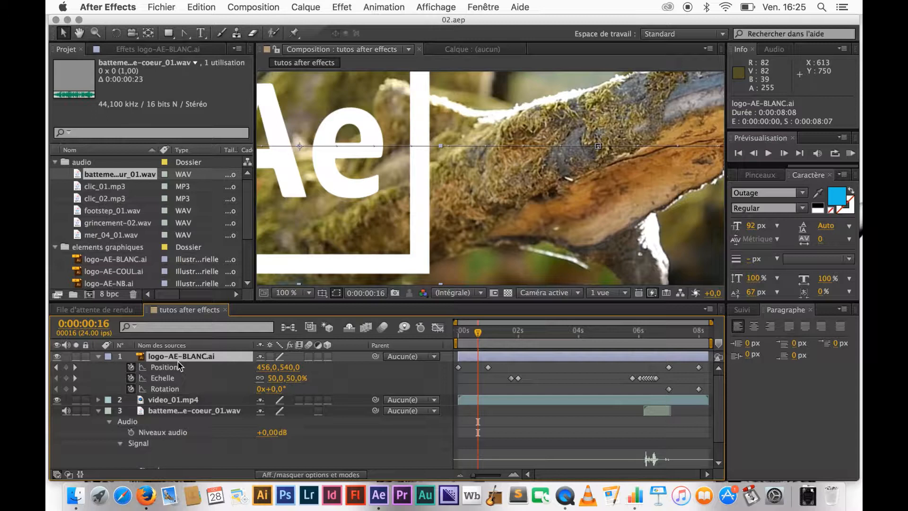
key("shift+t")
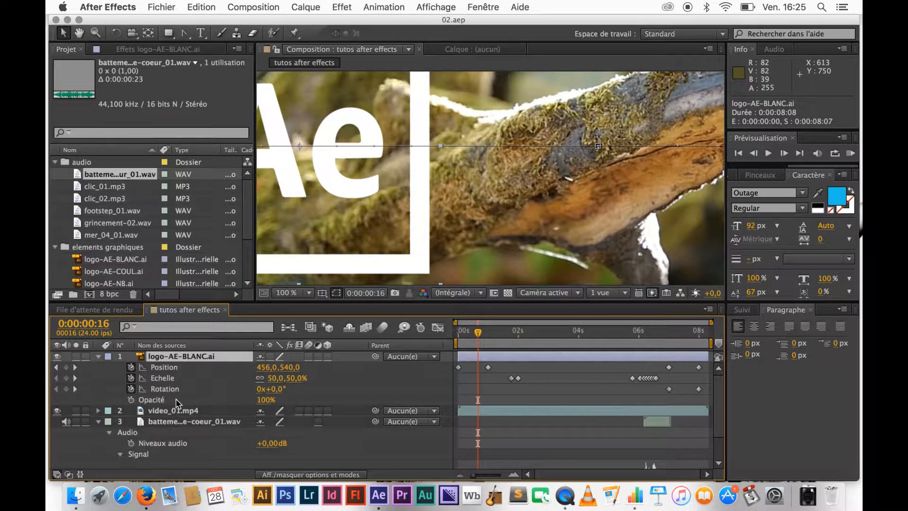
left_click(266, 400)
type("90")
key("Return")
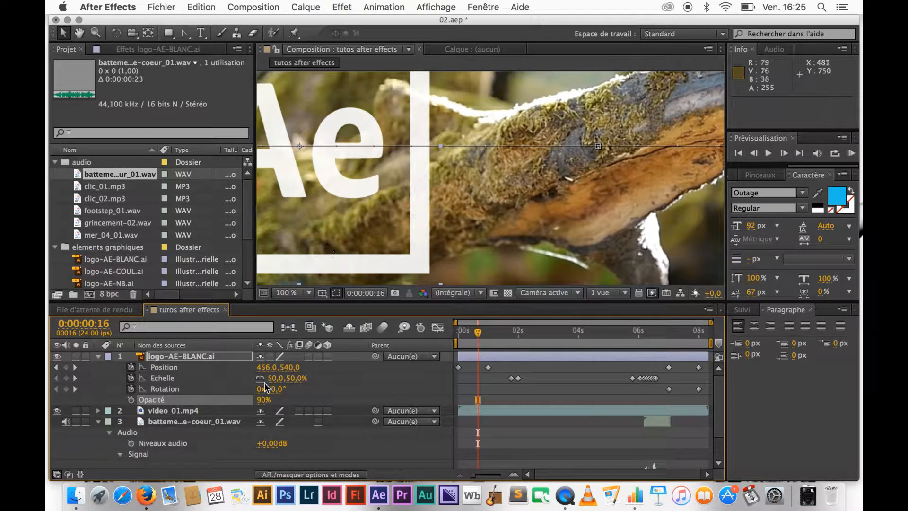
- Lower the logo layer's opacity to 80% and check its transparency over the branch
left_click(263, 400)
key("Return")
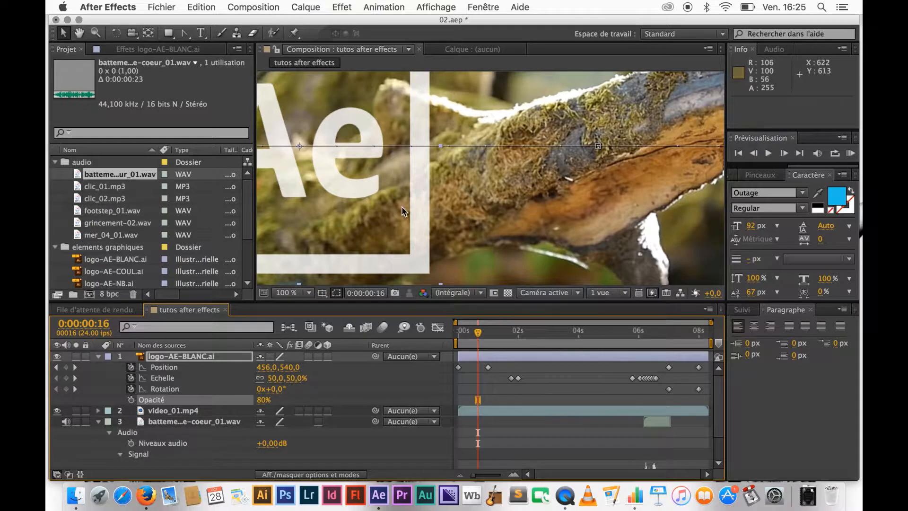
key("comma")
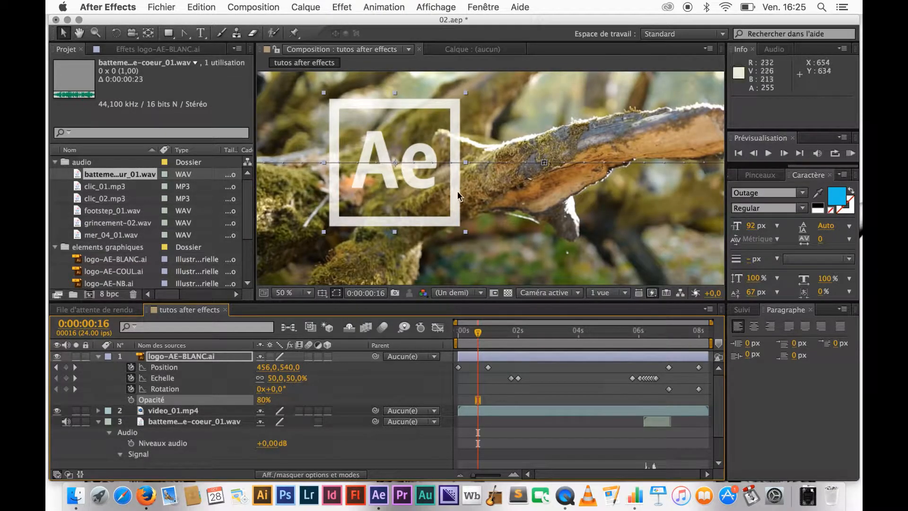
key("period")
key("period")
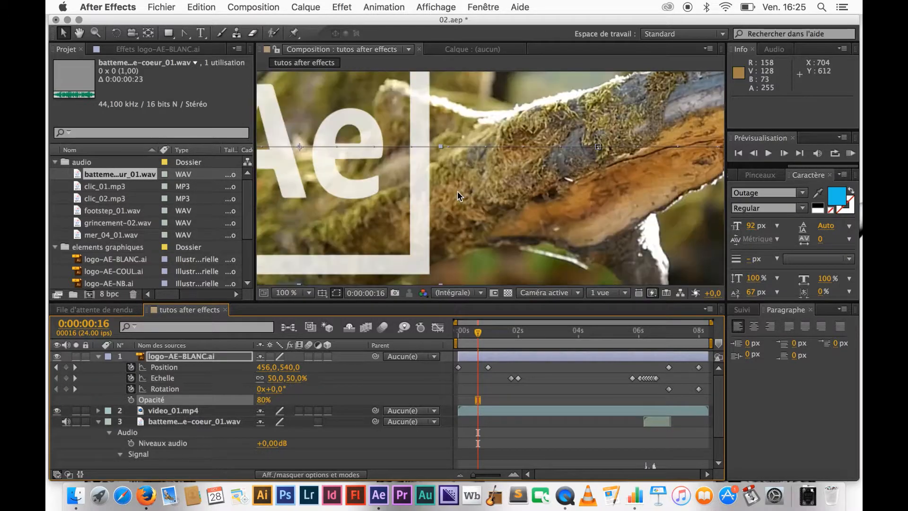
- Set the logo layer's opacity to 50% and inspect the result at 0:00:01:04 with the layer deselected
left_click(265, 400)
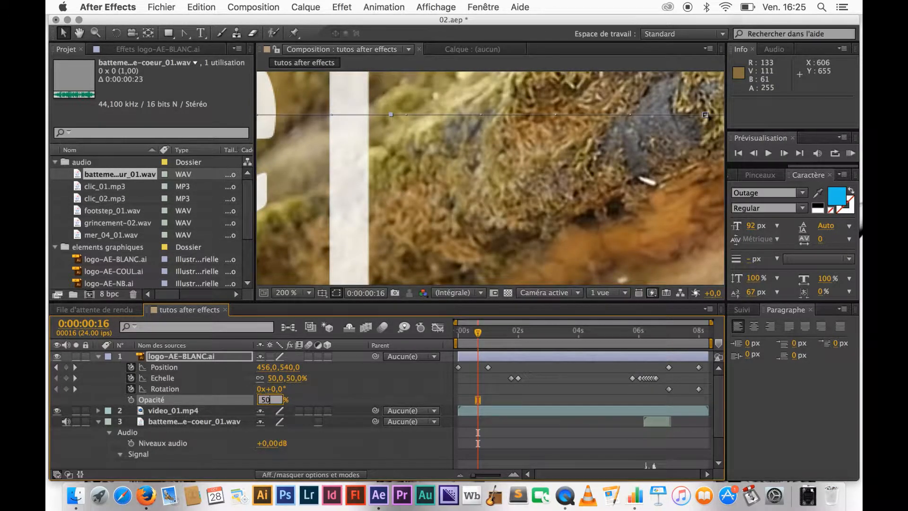
type("50")
key("Return")
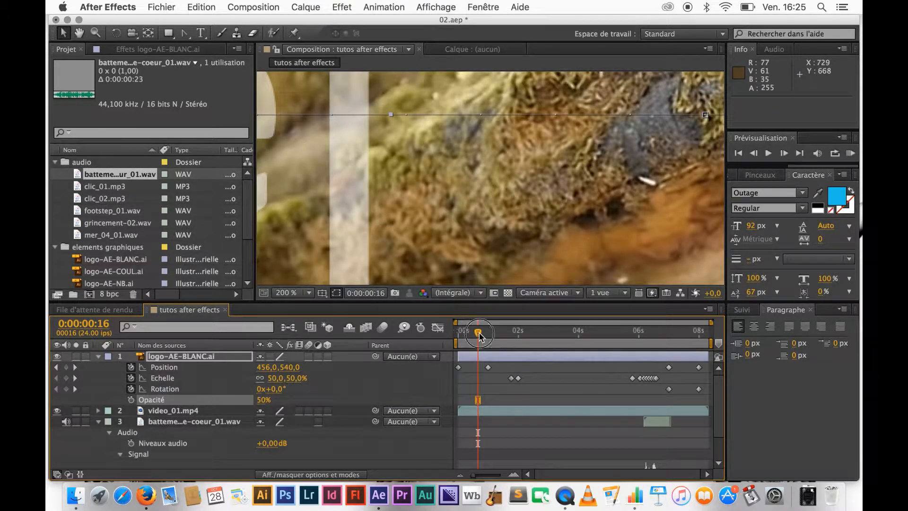
left_click_drag(479, 335, 495, 339)
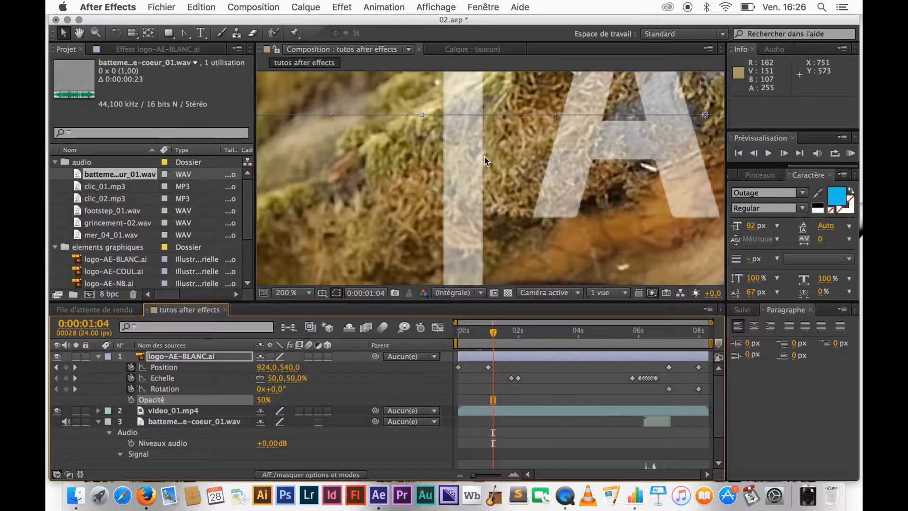
scroll(485, 160, "down", 6)
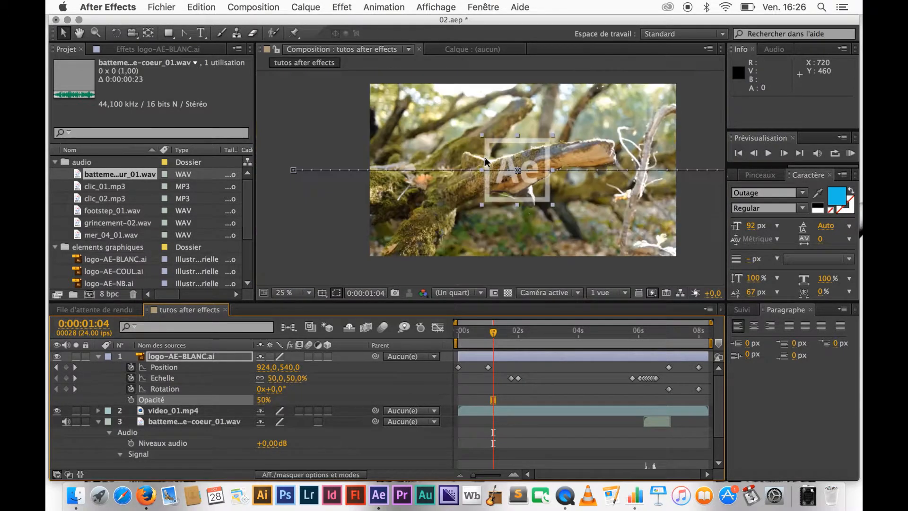
left_click(332, 135)
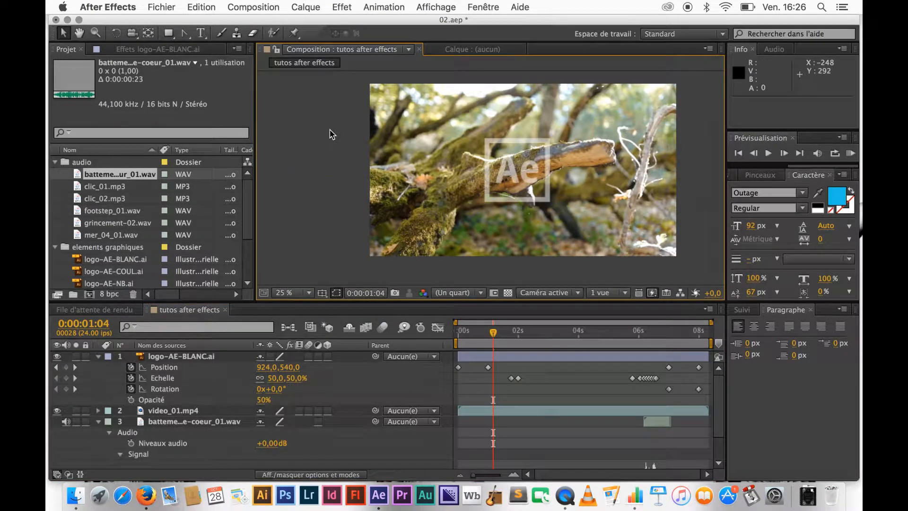
key("period")
key("period")
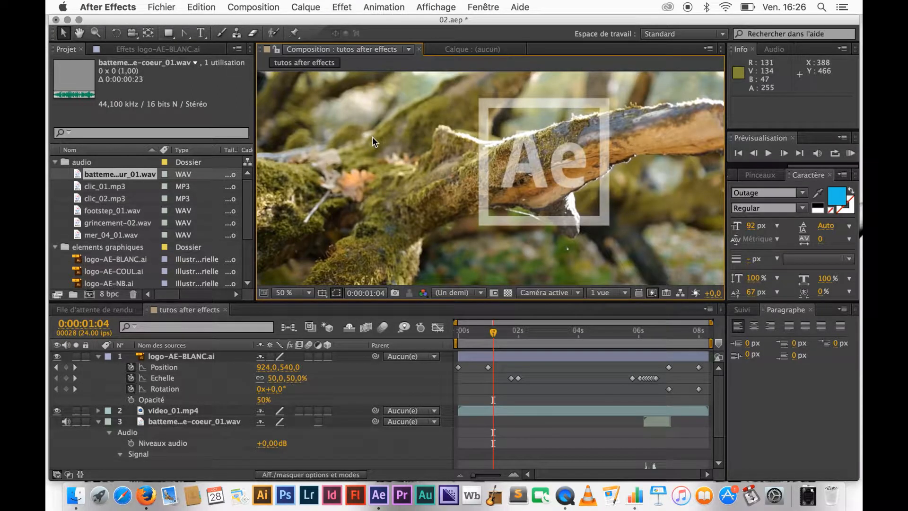
key("comma")
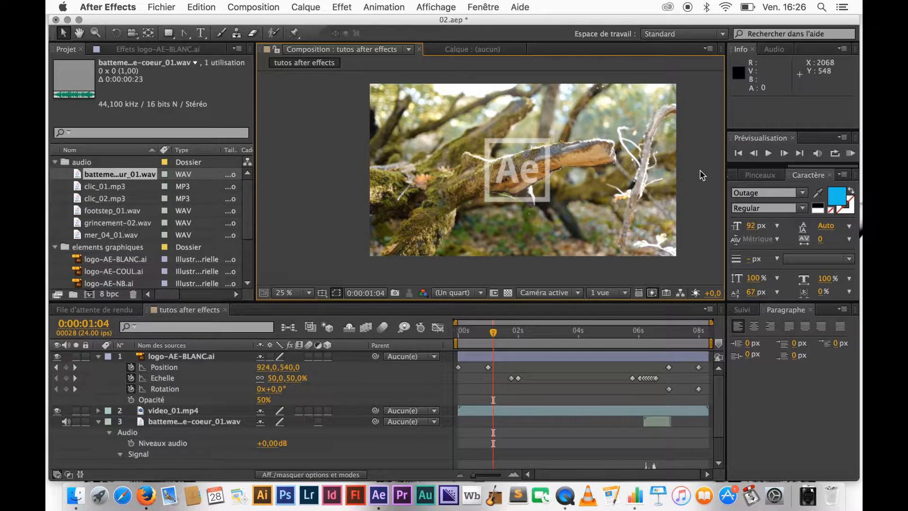
- Play a RAM preview of the whole composition and stop it
left_click(851, 153)
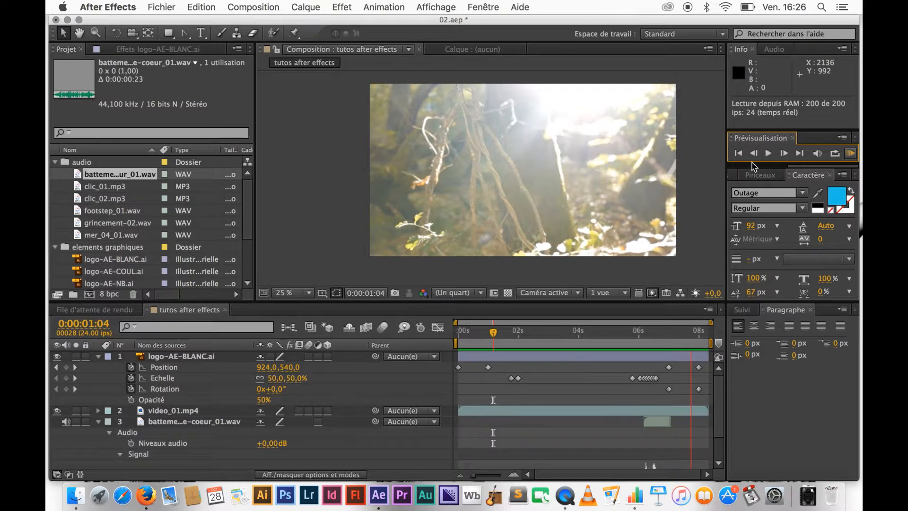
left_click(851, 153)
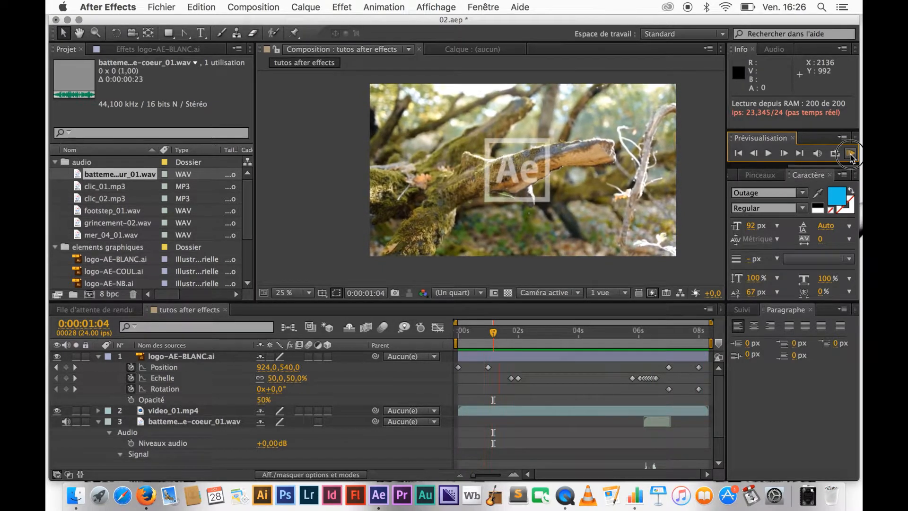
left_click(851, 155)
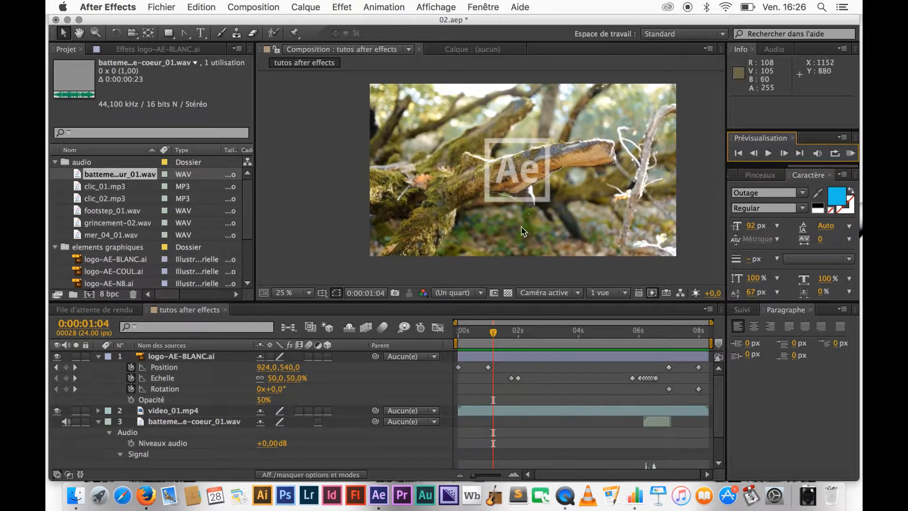
- Set the opacity of the logo-AE-BLANC.ai layer to 80%, check it closely and deselect the layer
left_click(261, 400)
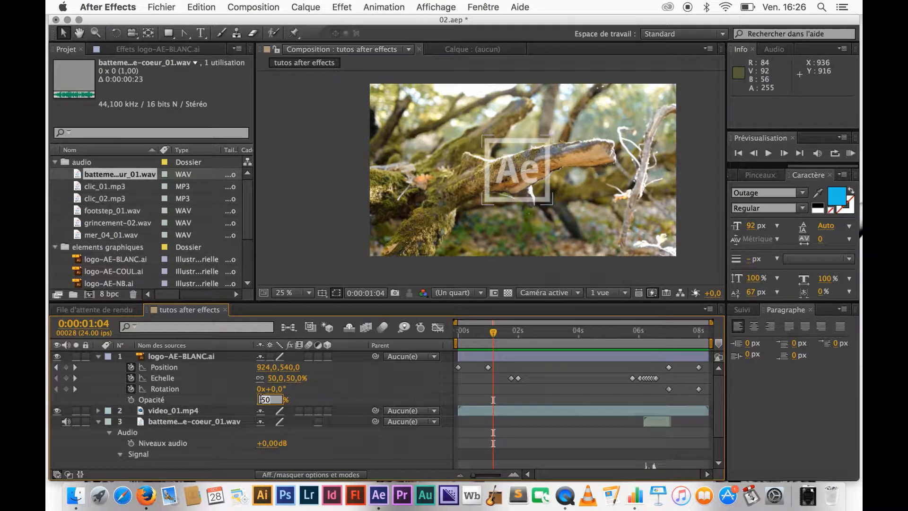
type("80")
key("Return")
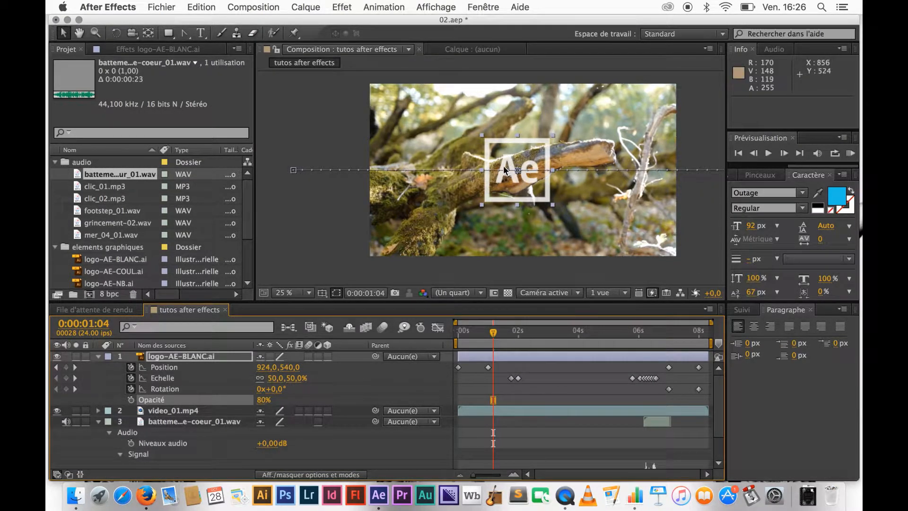
scroll(506, 170, "up", 4)
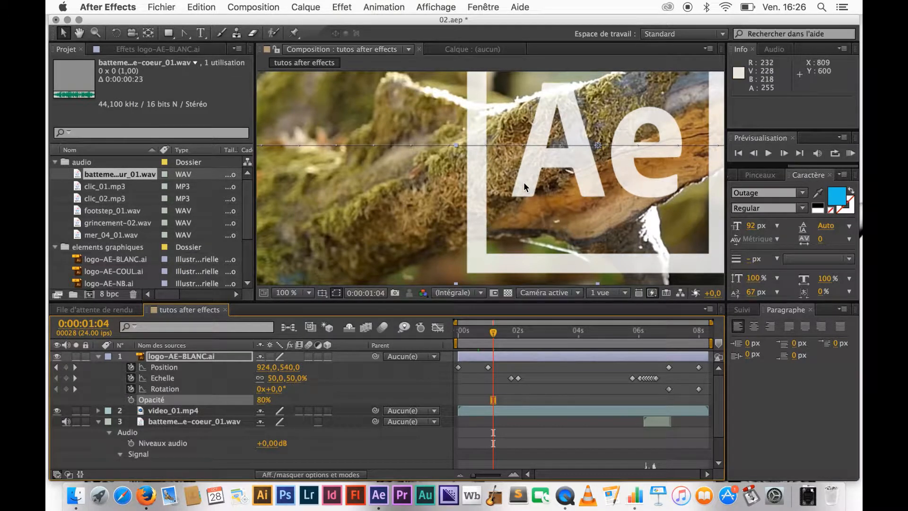
scroll(523, 183, "down", 4)
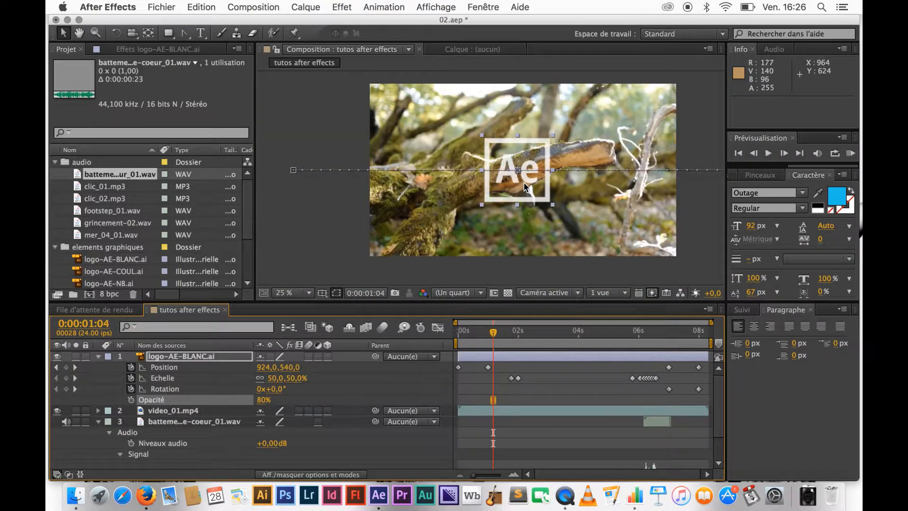
left_click(345, 129)
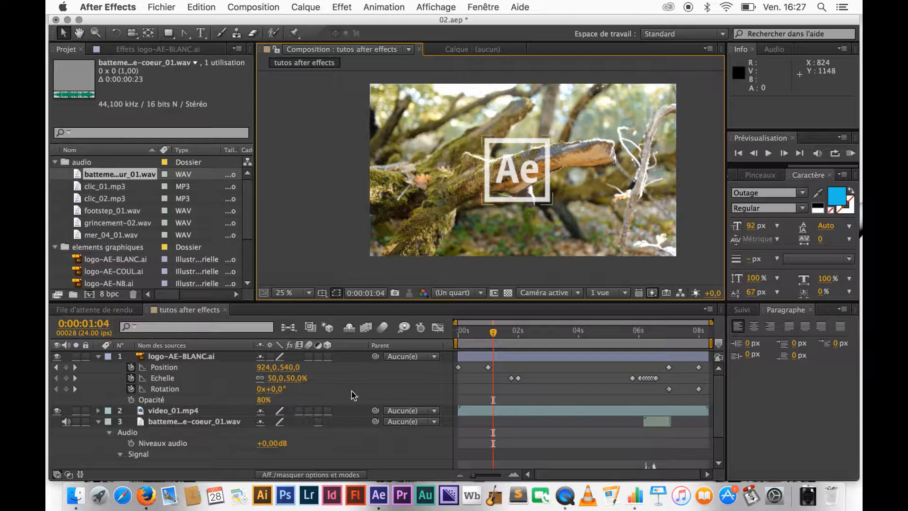
- Reveal the opacity of the video_01.mp4 layer and add a 0% opacity keyframe at 0:00:00:00
left_click(503, 412)
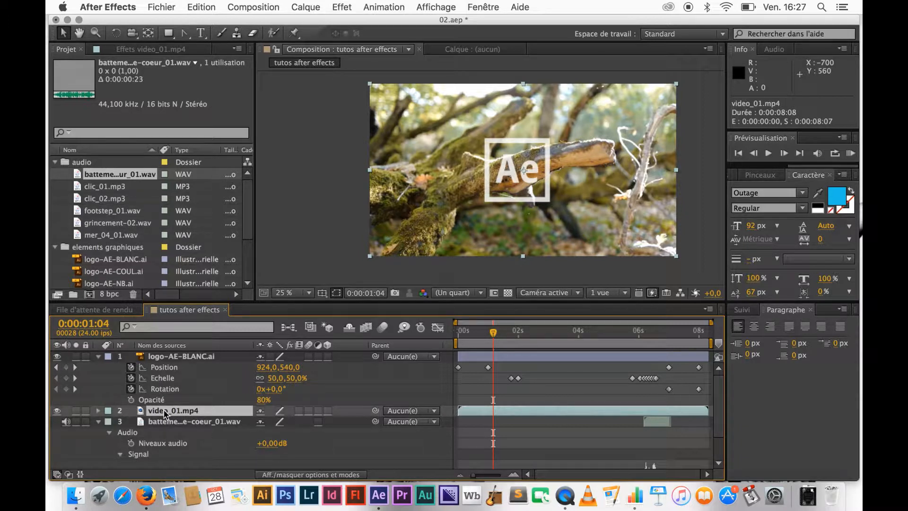
key("t")
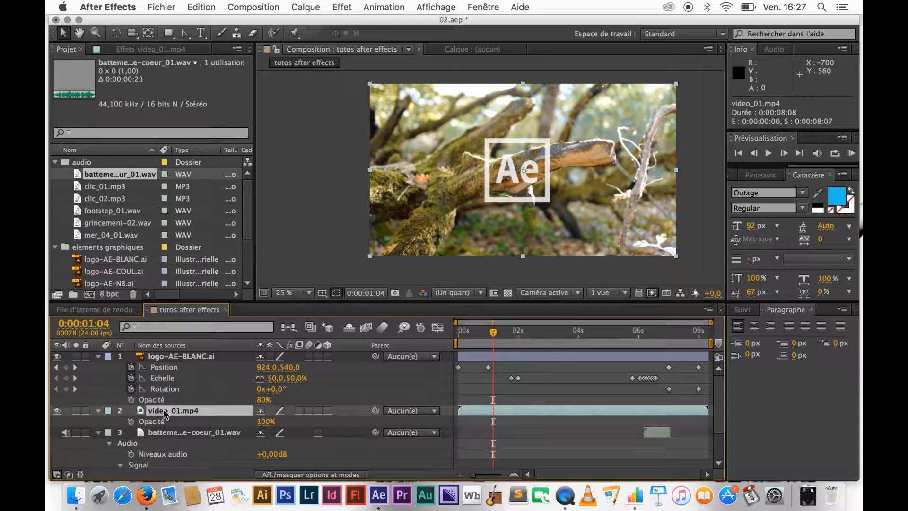
left_click_drag(494, 333, 457, 334)
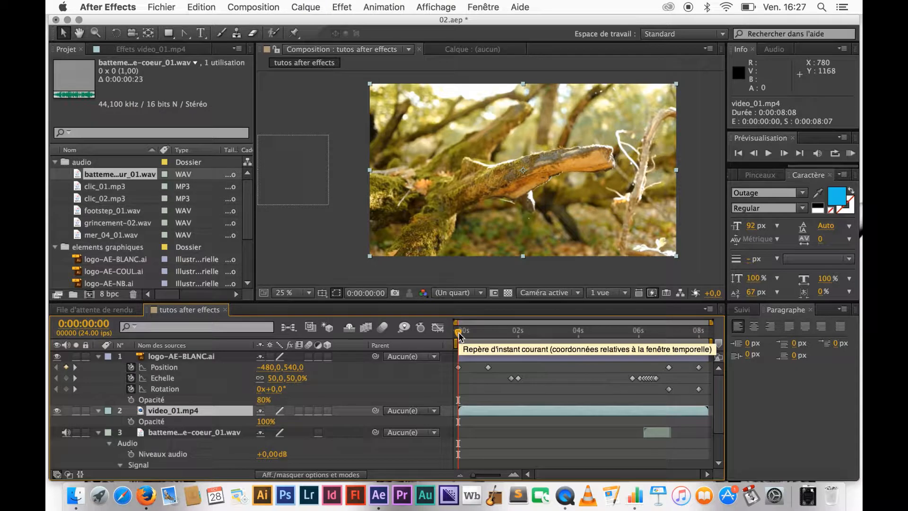
left_click(131, 421)
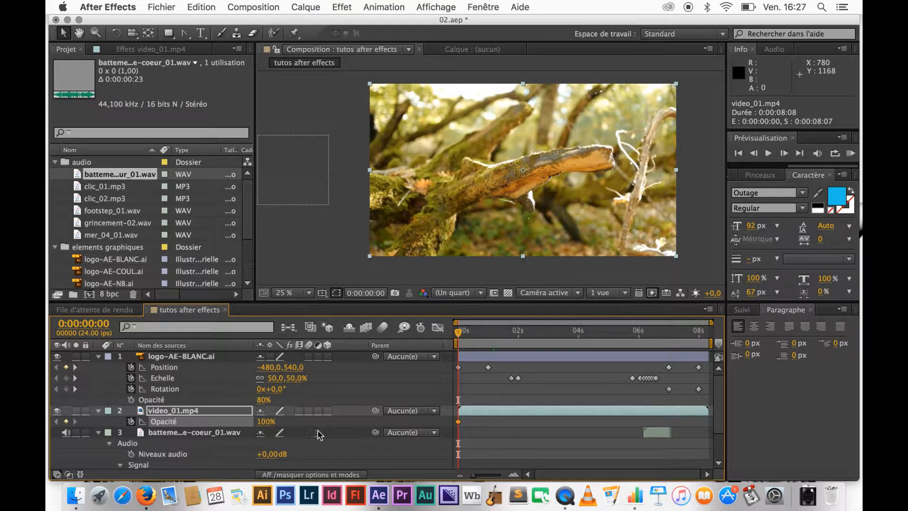
left_click(265, 422)
type("0")
key("Return")
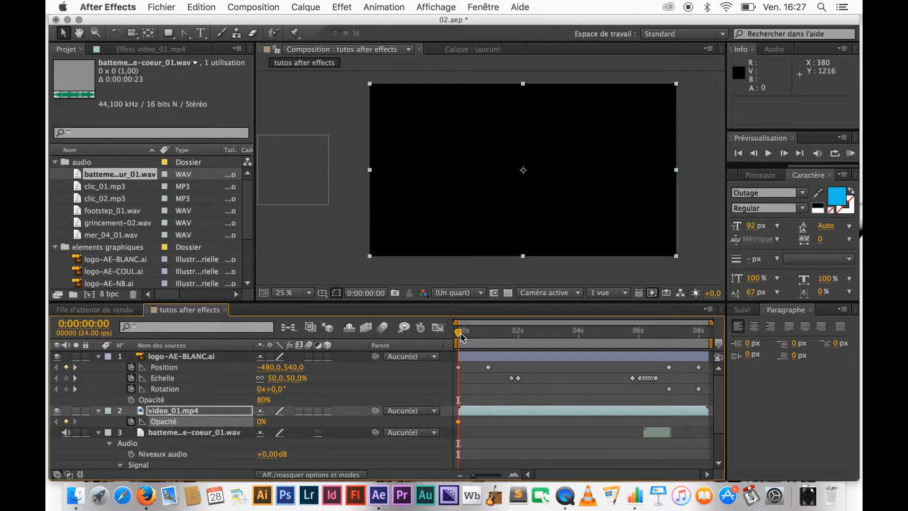
- Add a 100% opacity keyframe to the video_01.mp4 layer at 0:00:00:08 and return to the composition's start
left_click_drag(458, 333, 469, 335)
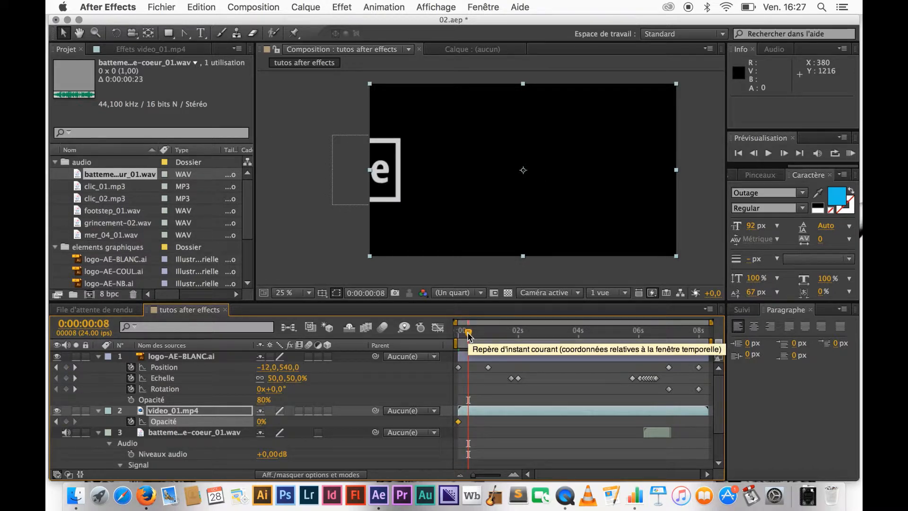
left_click(261, 421)
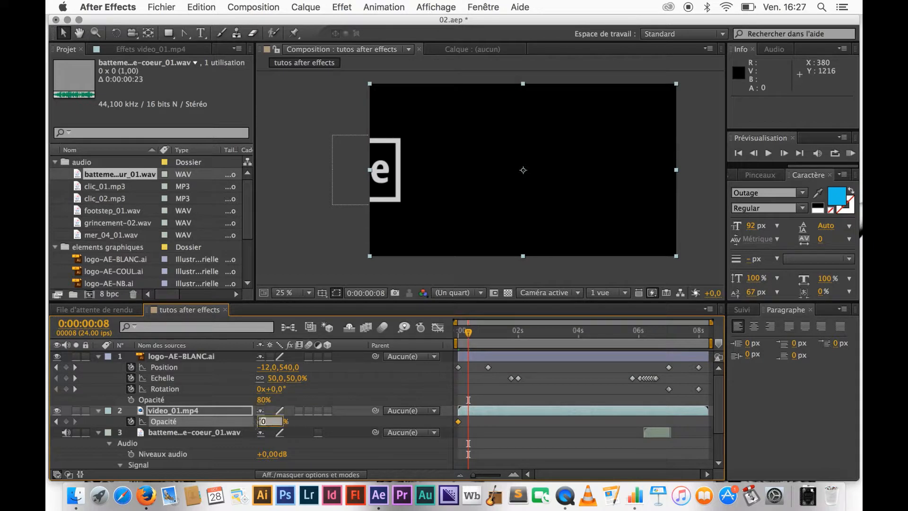
key("Return")
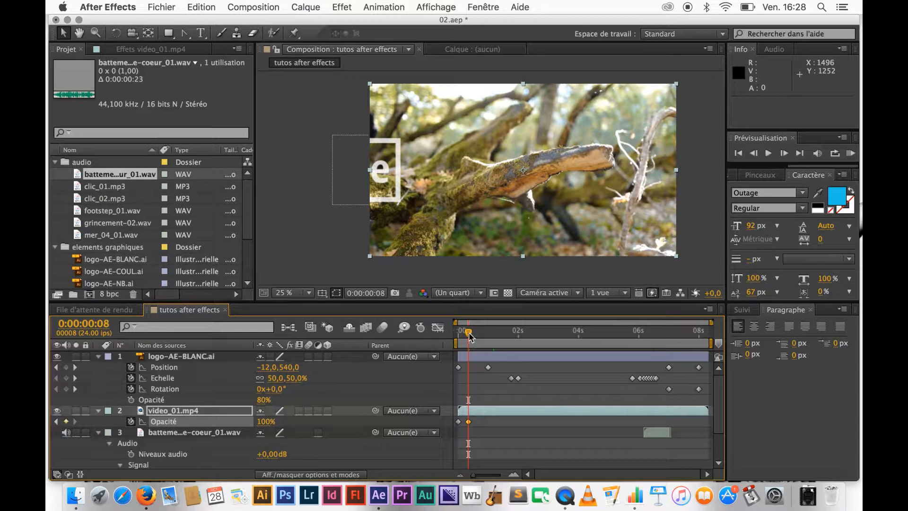
left_click_drag(470, 332, 455, 336)
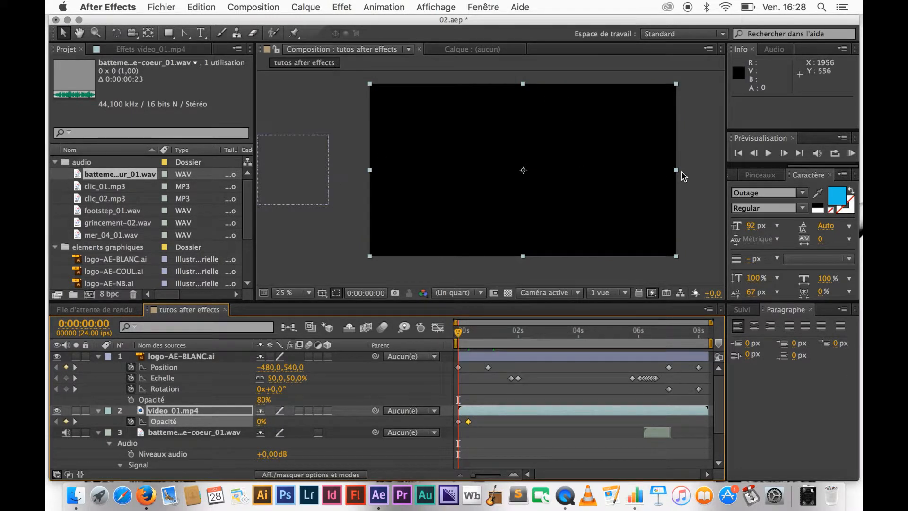
- Play back the video_01.mp4 fade-in, run a RAM preview of the whole composition and stop it
key("space")
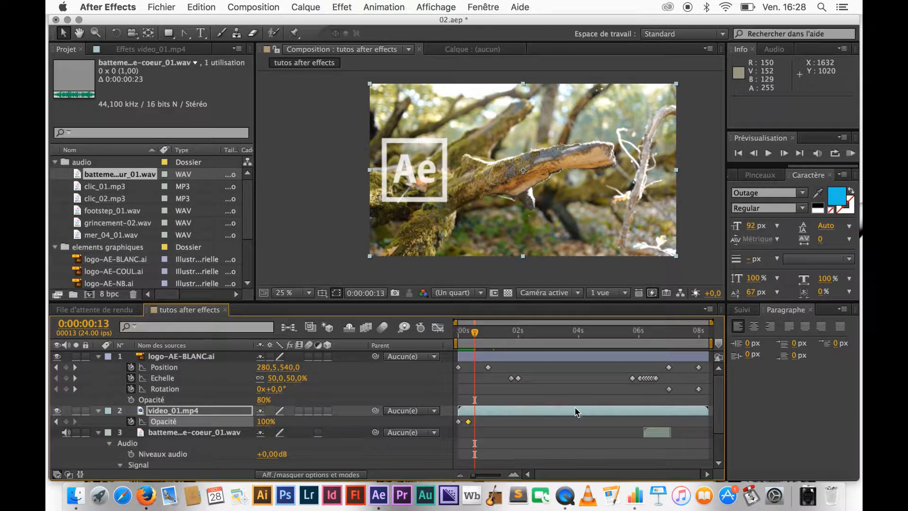
left_click(850, 154)
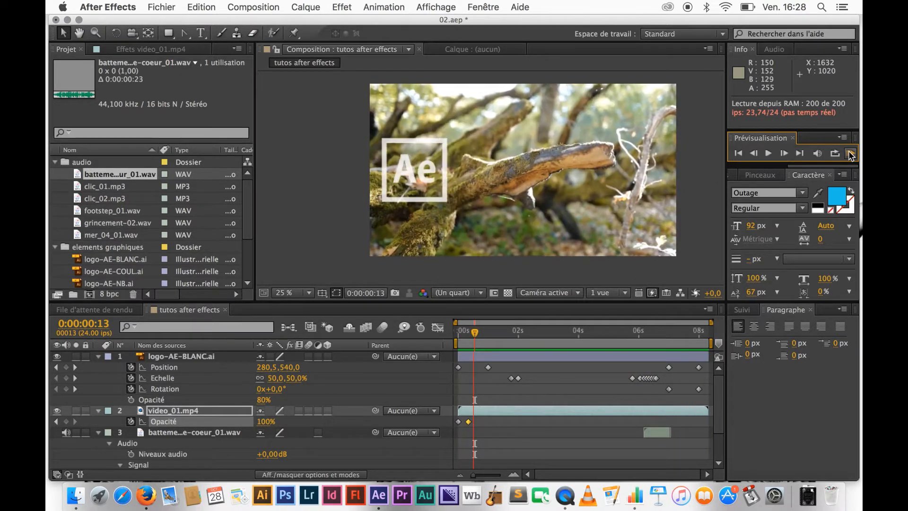
left_click(850, 155)
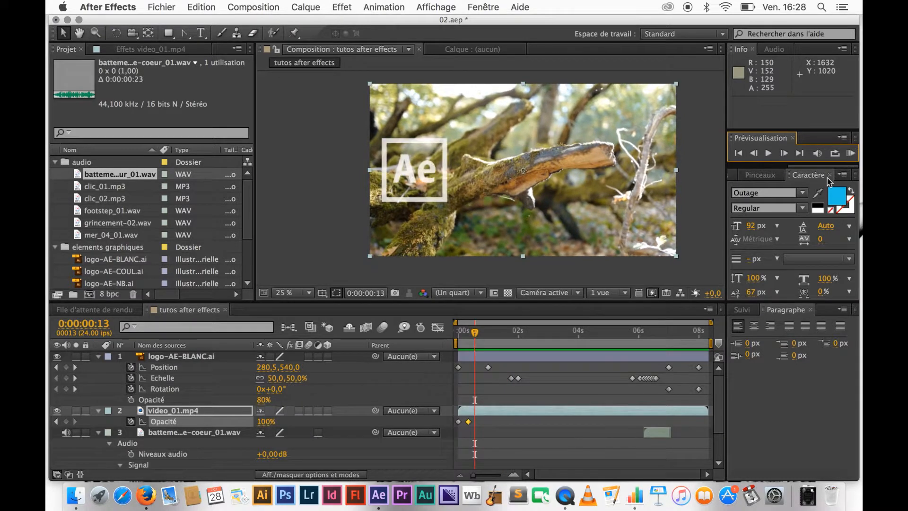
- Move the video_01.mp4 layer's 100% opacity keyframe to 0:00:00:10 and copy both of its opacity keyframes
left_click_drag(469, 425, 471, 424)
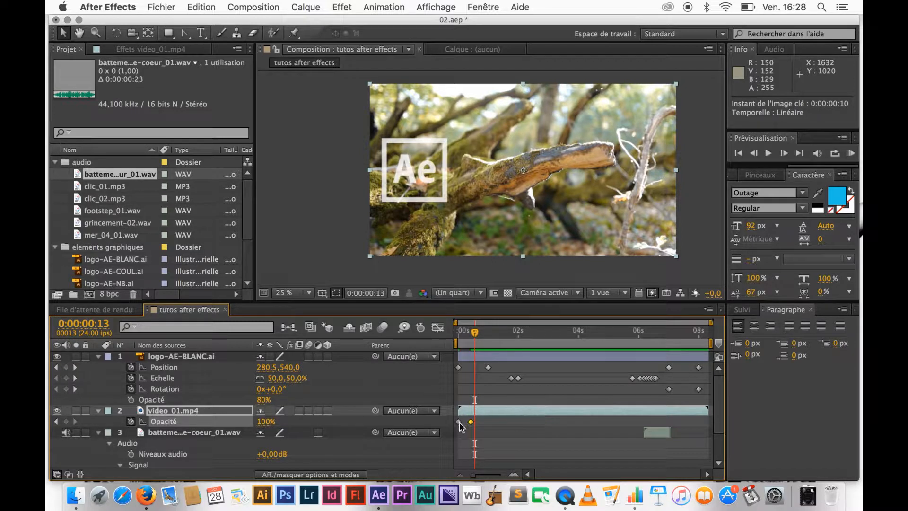
mouse_move(459, 423)
left_click_drag(481, 419, 453, 430)
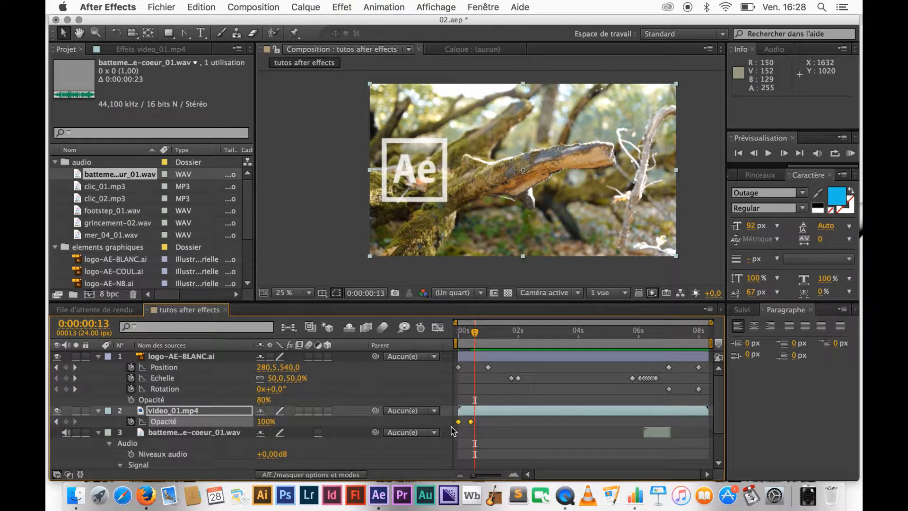
key("super+c")
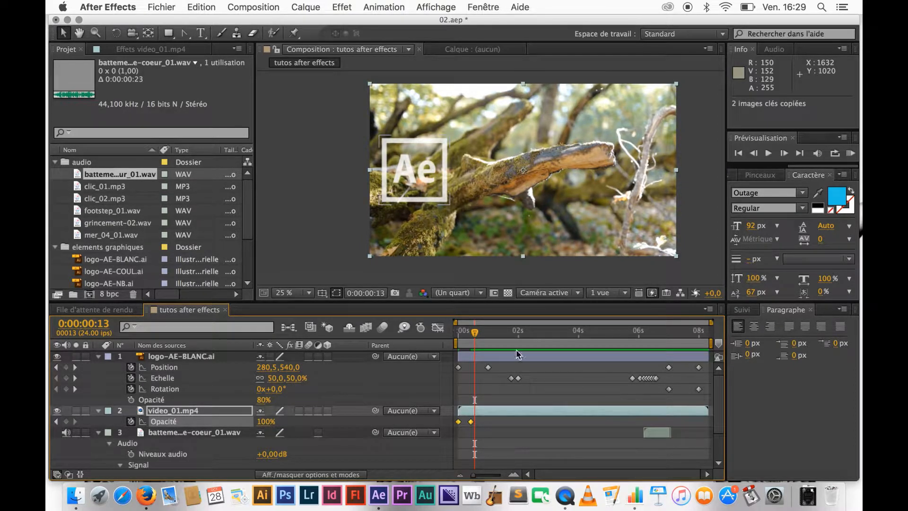
- Paste the copied opacity keyframes on the video_01.mp4 layer at 0:00:07:17 and reverse their order in time
left_click_drag(474, 332, 689, 341)
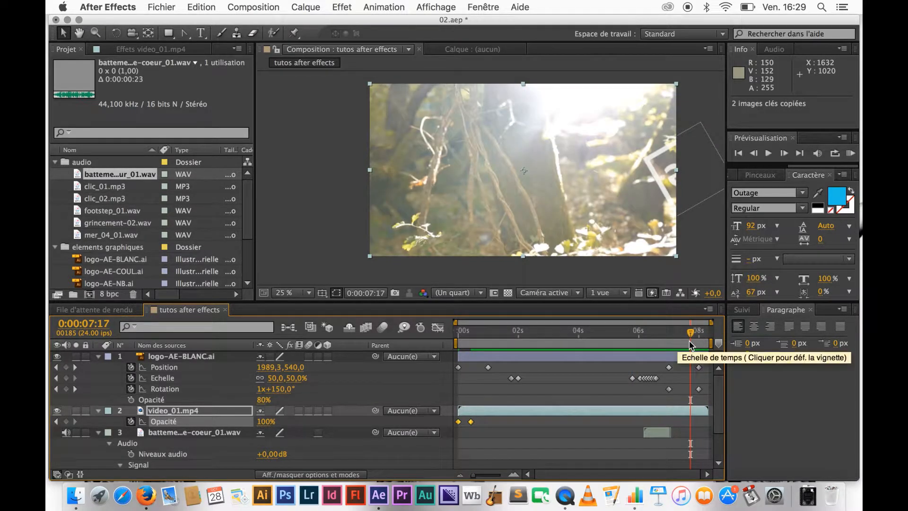
key("super+v")
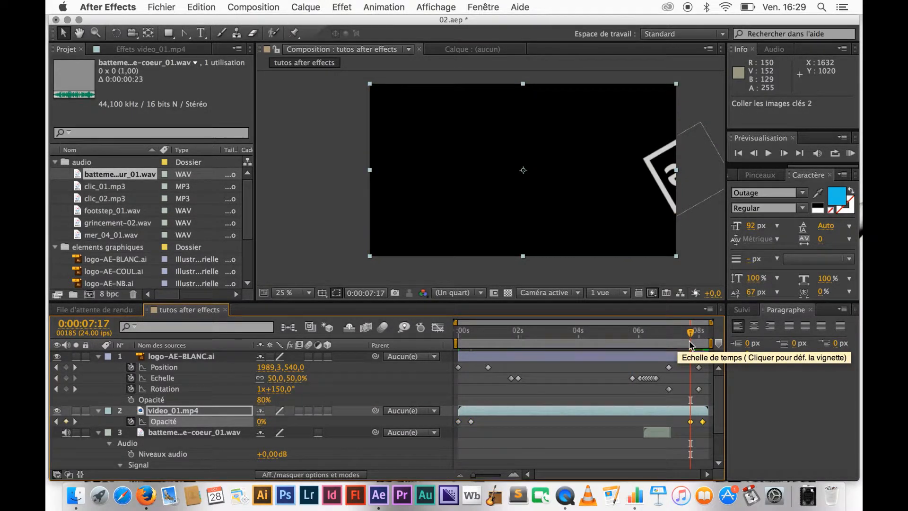
right_click(691, 423)
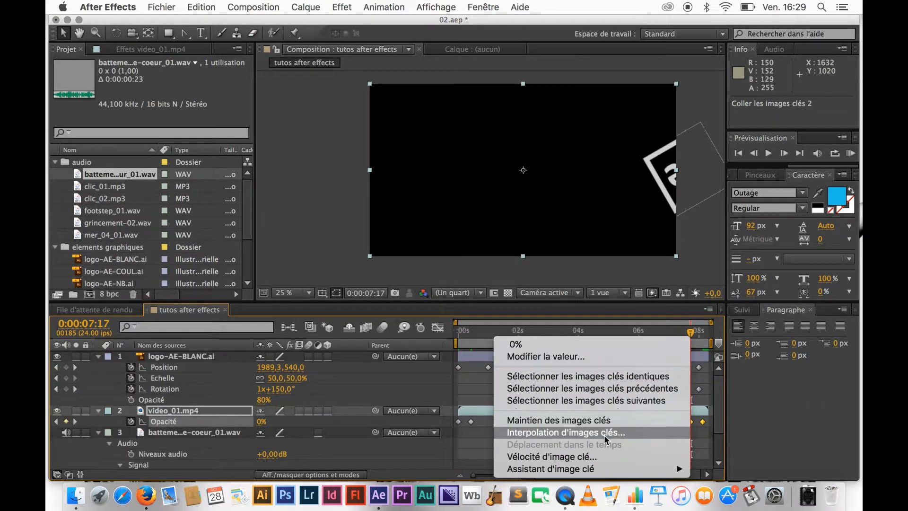
mouse_move(599, 473)
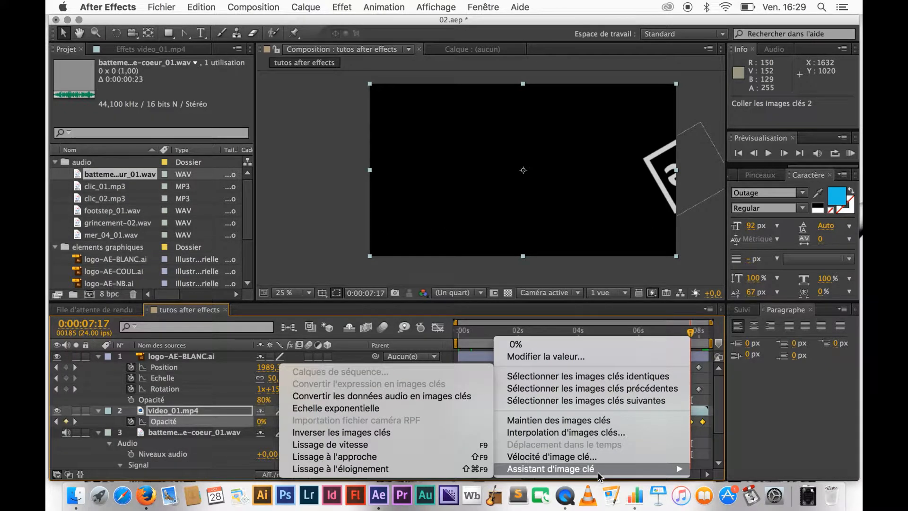
left_click(401, 434)
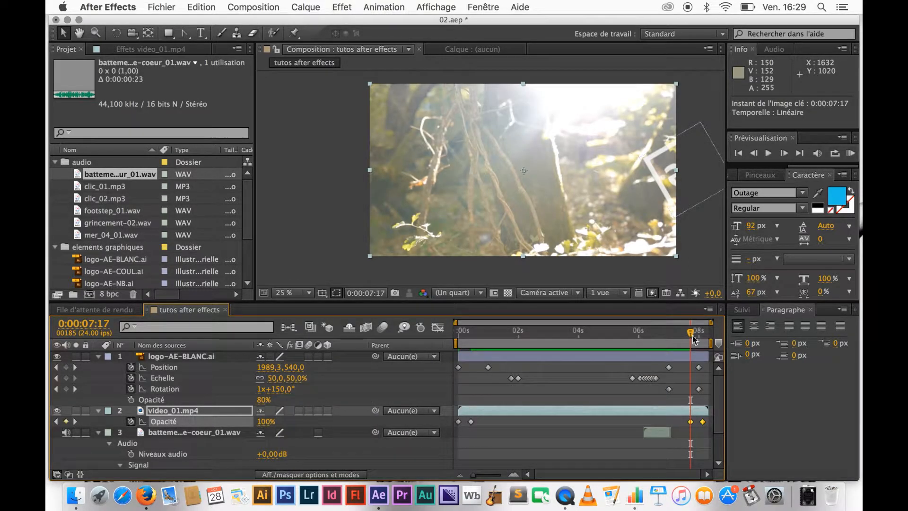
- Step through the frames from 0:00:07:17 to 0:00:08:04 to examine the video's fade-out to black
left_click_drag(691, 333, 696, 333)
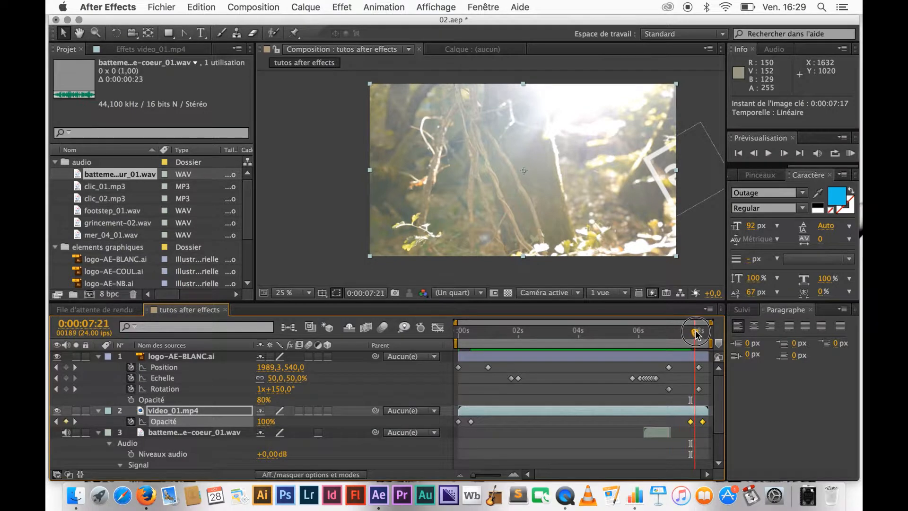
key("Page_Down")
key("Page_Down")
key("Page_Down")
key("Page_Down")
key("Page_Down")
key("Page_Down")
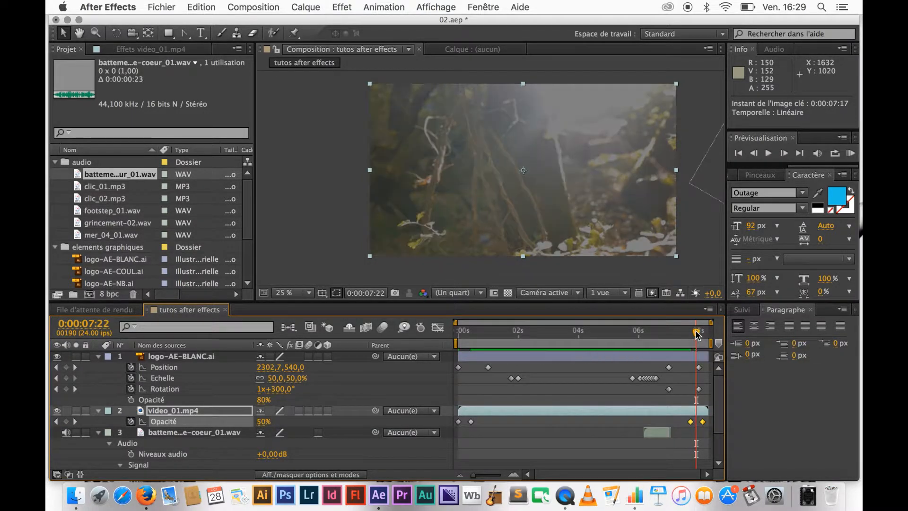
key("Page_Down")
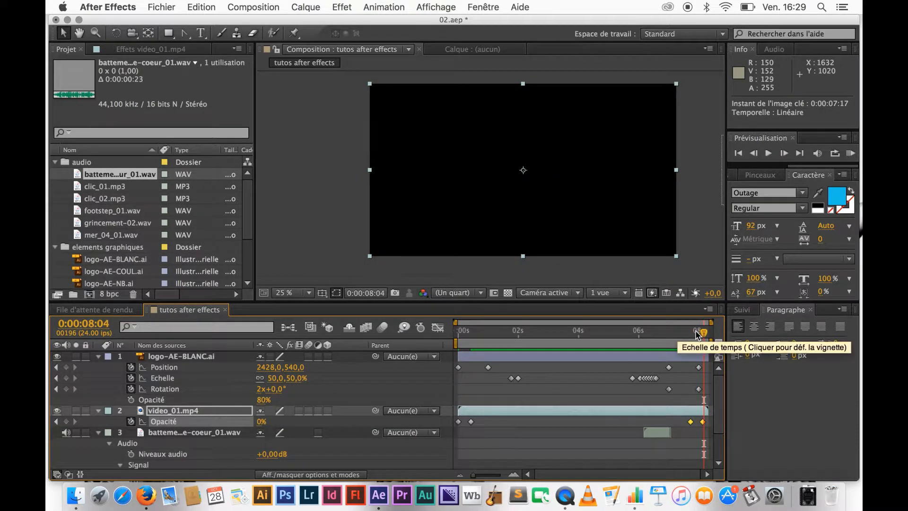
- Shift the two fade-out keyframes together so the first falls at 0:00:07:21, run a RAM preview and deselect the layer
left_click_drag(692, 421, 697, 424)
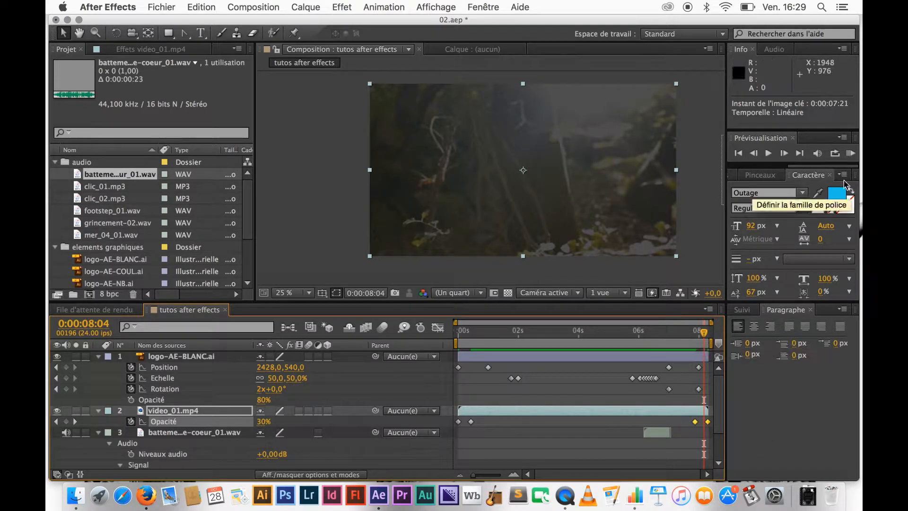
left_click(851, 153)
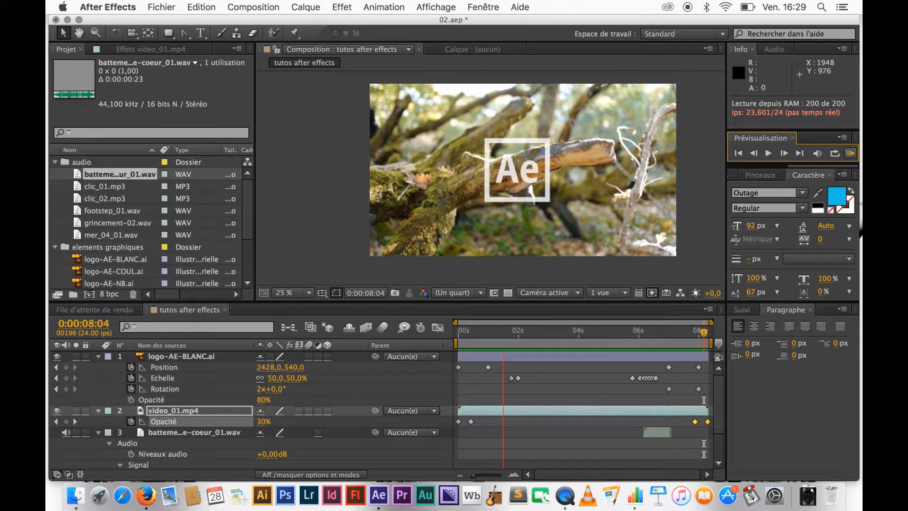
left_click(850, 153)
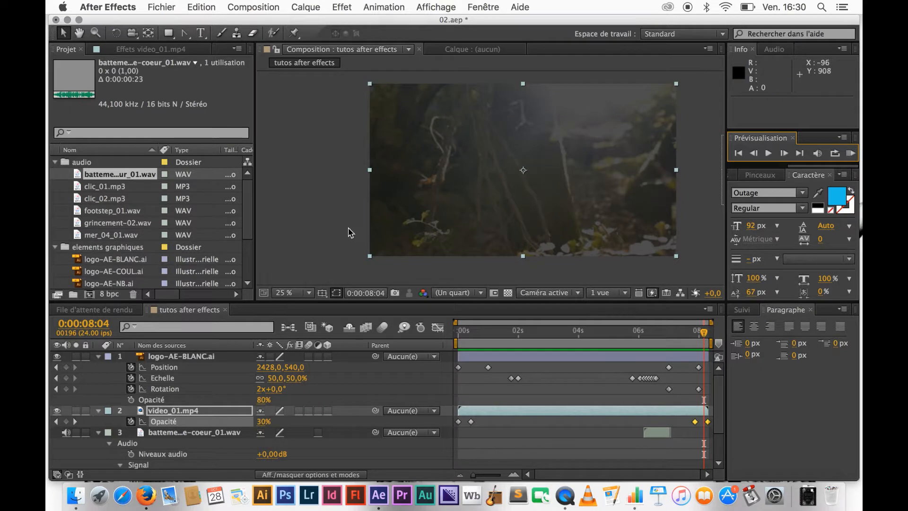
left_click(336, 225)
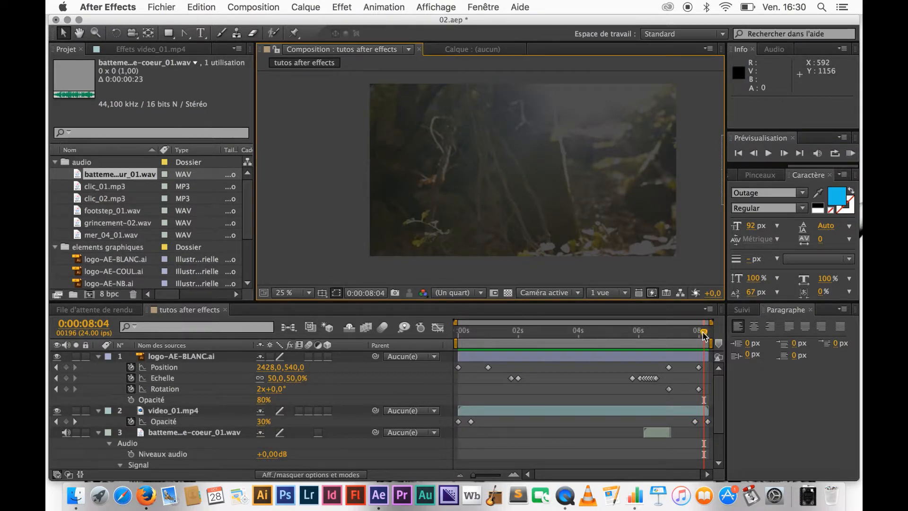
- At the composition's start, browse the photos in the images folder and add L1000420.jpg directly beneath the video_01.mp4 layer
left_click_drag(704, 334, 454, 348)
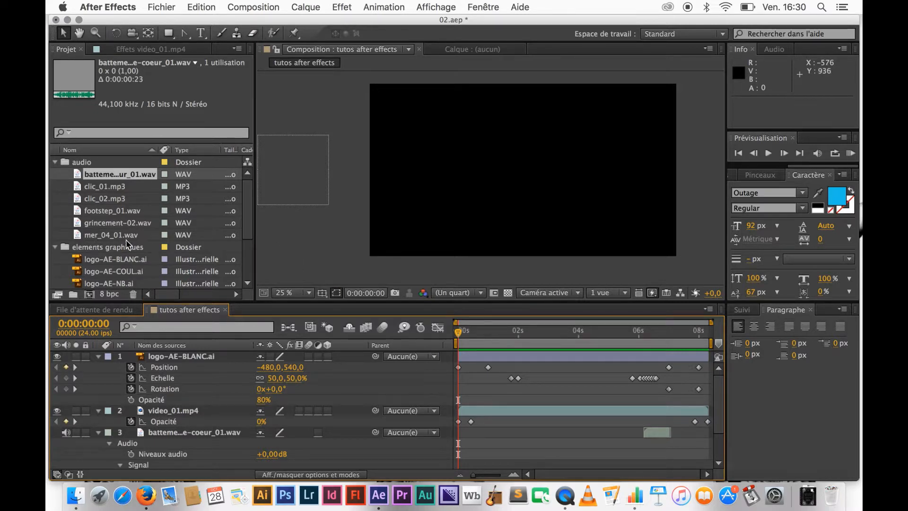
left_click(54, 162)
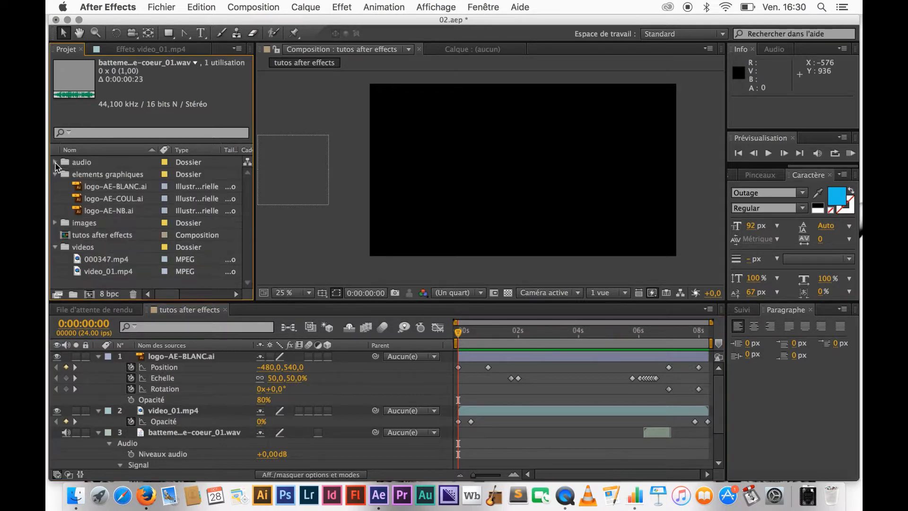
left_click(56, 223)
left_click(111, 235)
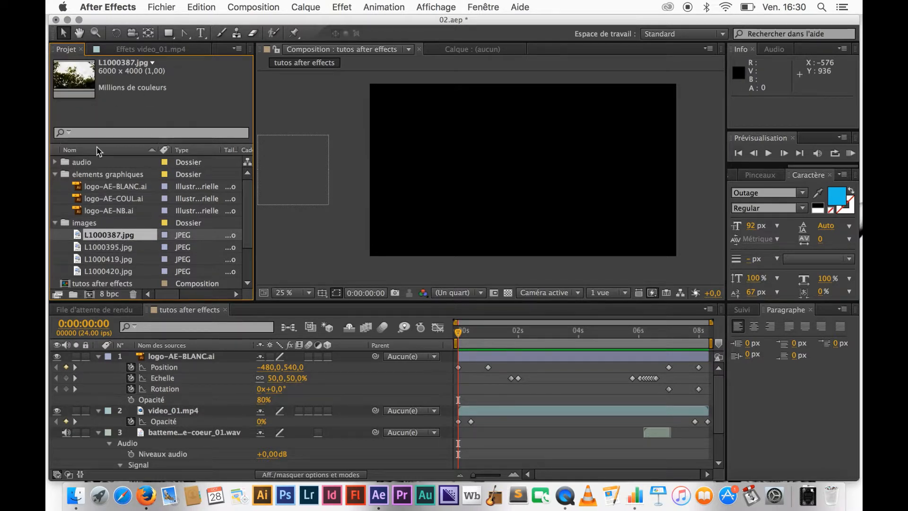
left_click(108, 243)
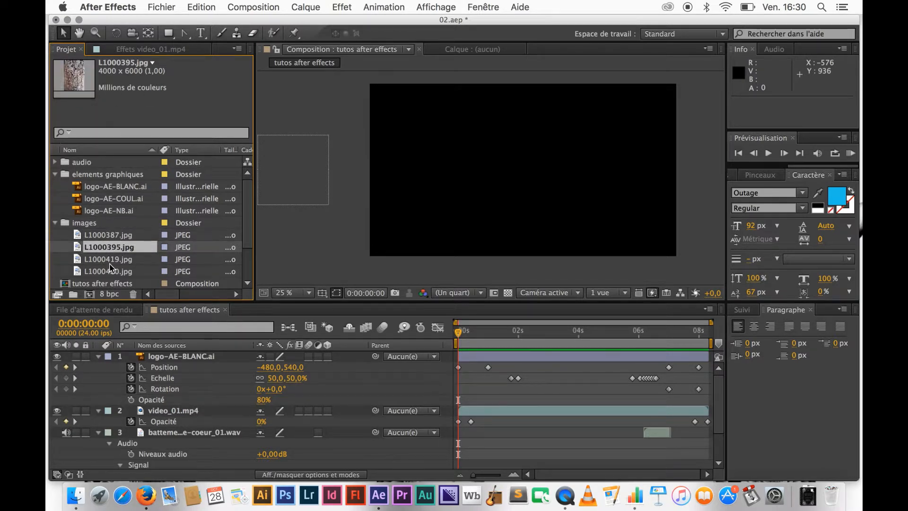
left_click(110, 263)
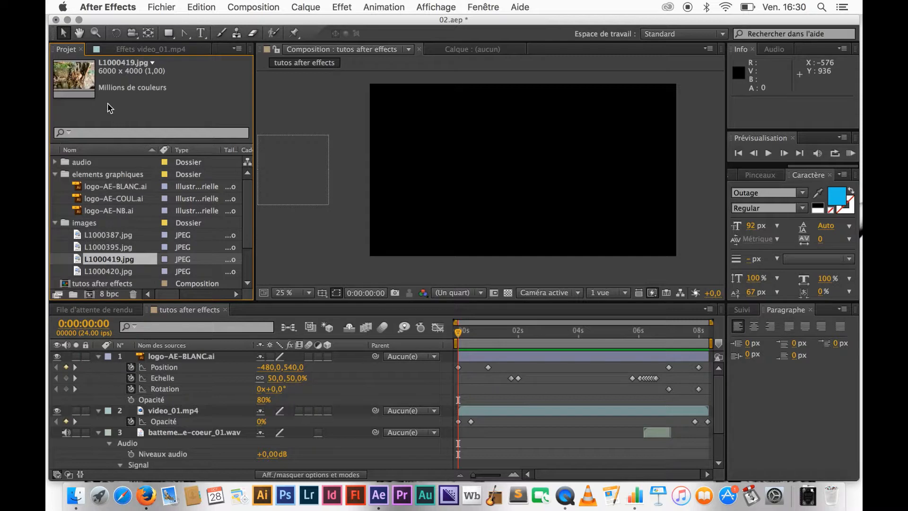
left_click(102, 273)
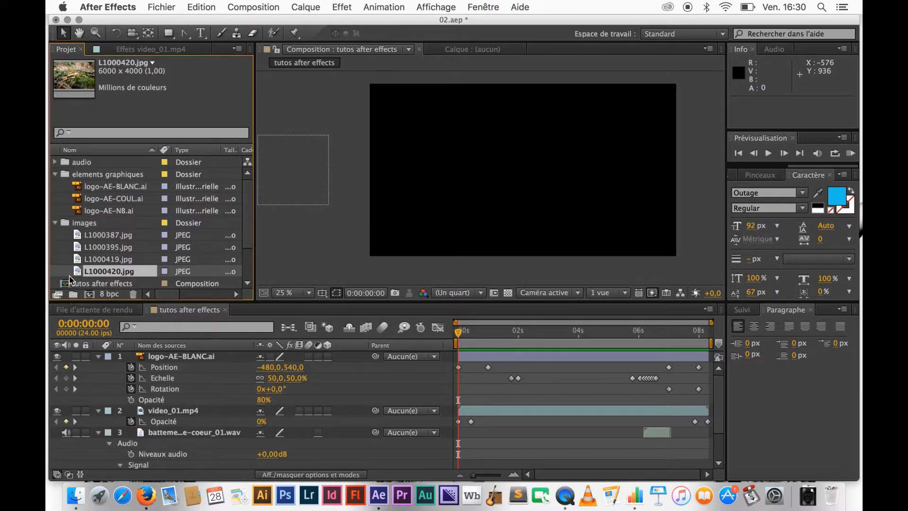
left_click_drag(80, 275, 147, 429)
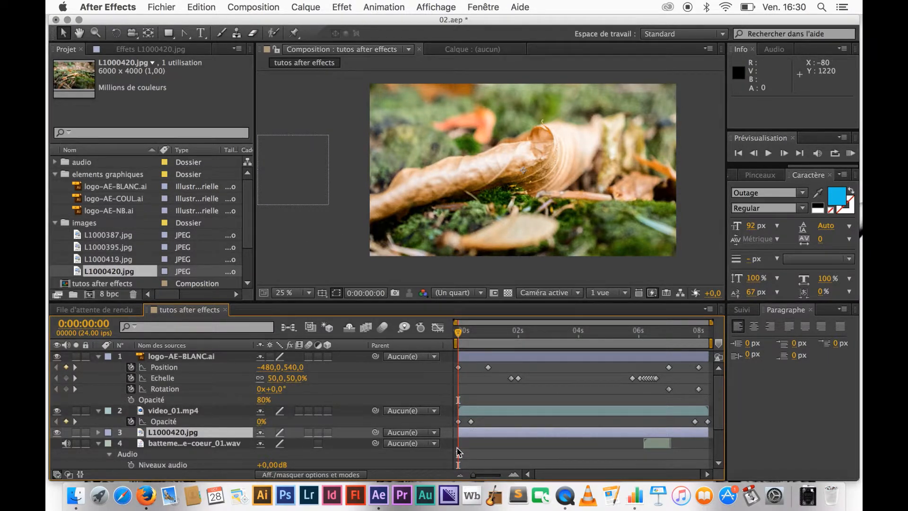
- Scale the L1000420.jpg layer down proportionally to 35% so that its whole frame nearly fits the composition
left_click(309, 293)
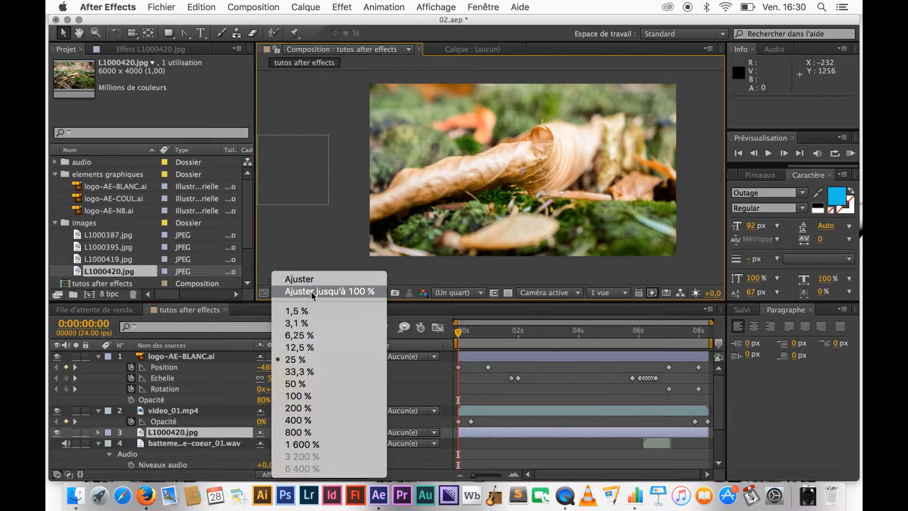
left_click(299, 335)
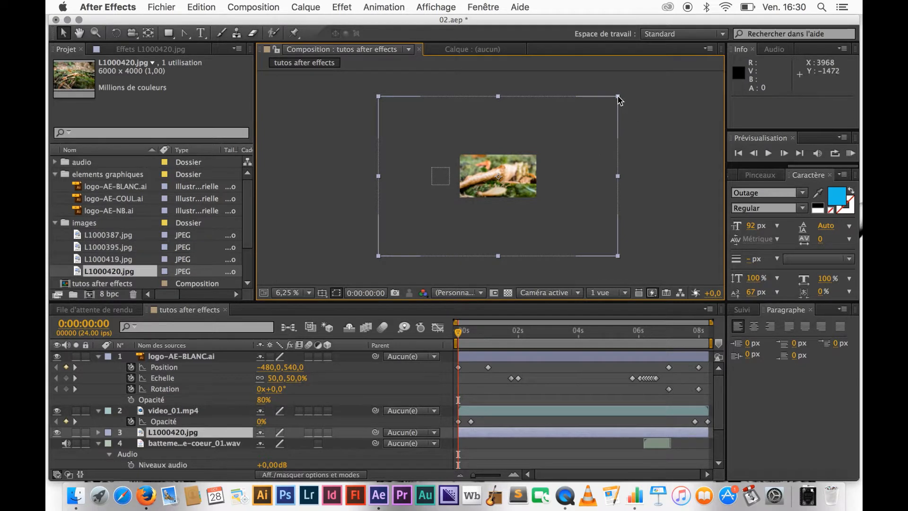
left_click_drag(618, 98, 583, 151)
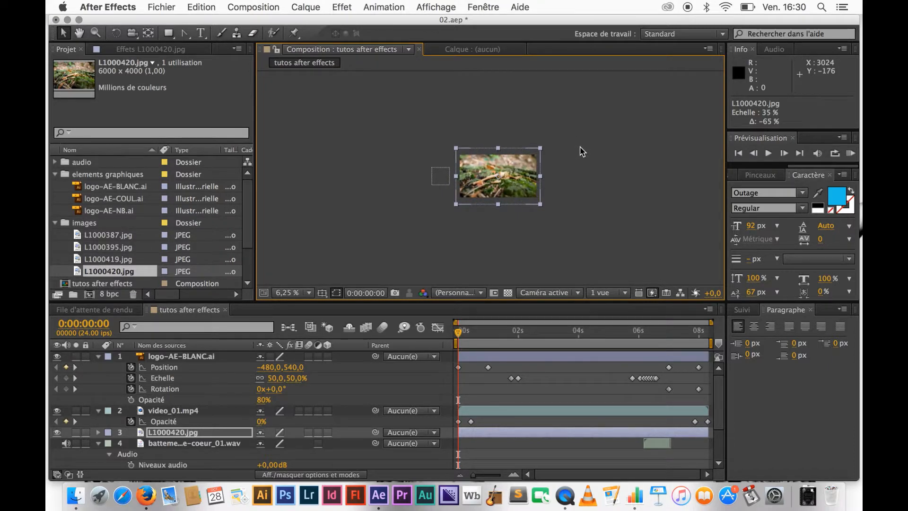
- Scale the L1000420.jpg layer down proportionally to 33% so that its frame fits the composition's width more closely, and deselect it
key("period")
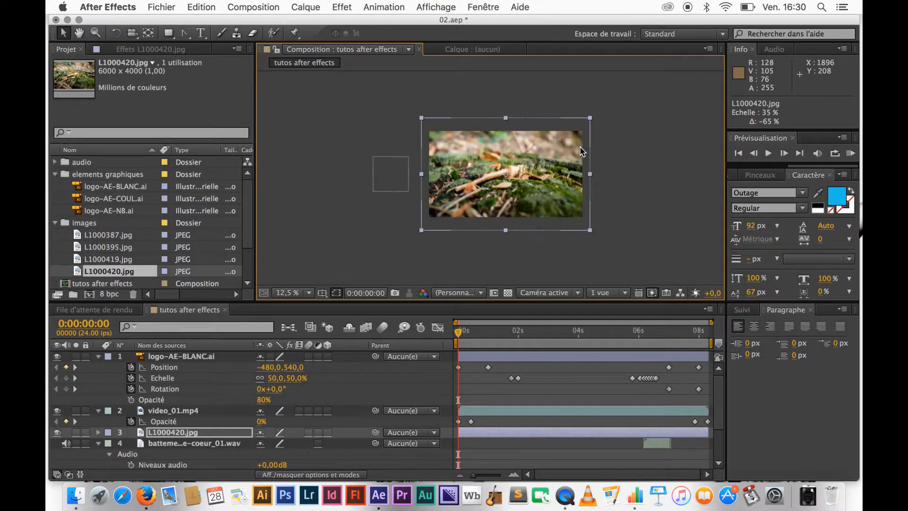
key("period")
key("period")
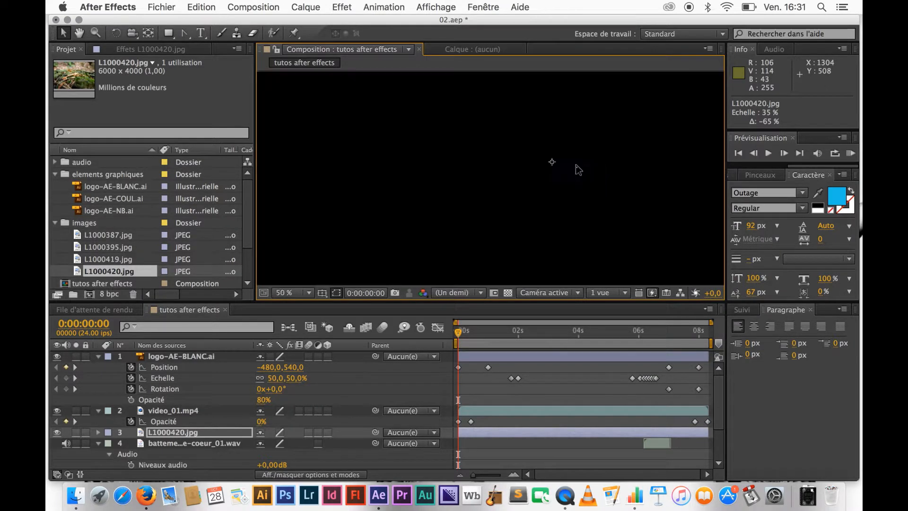
key("comma")
key("comma")
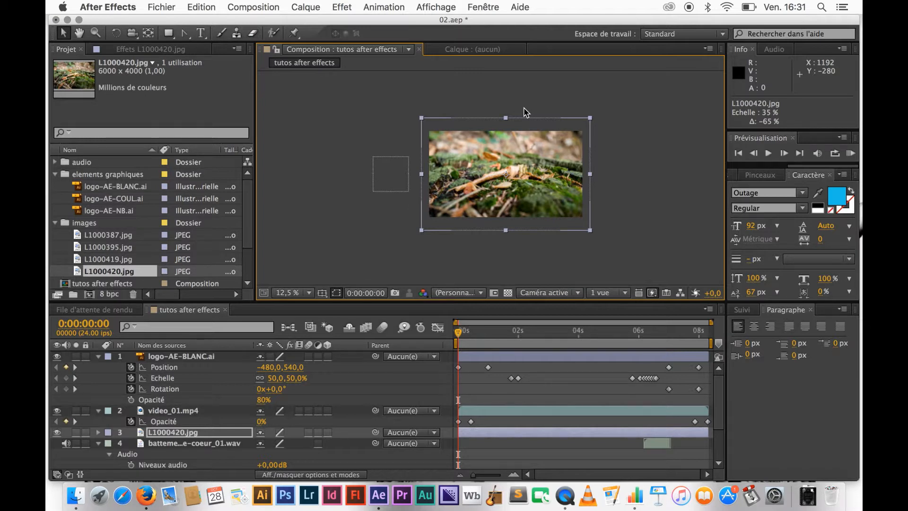
left_click(591, 119)
left_click_drag(591, 119, 590, 123)
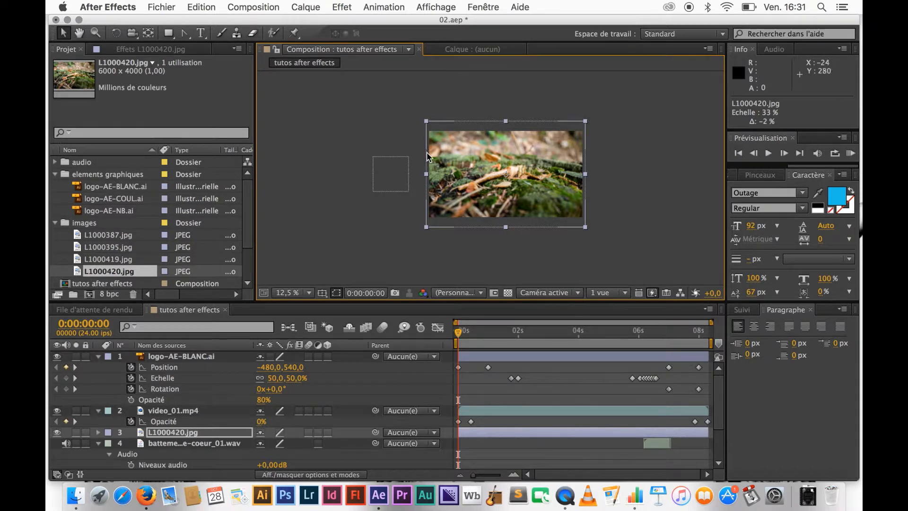
left_click(307, 293)
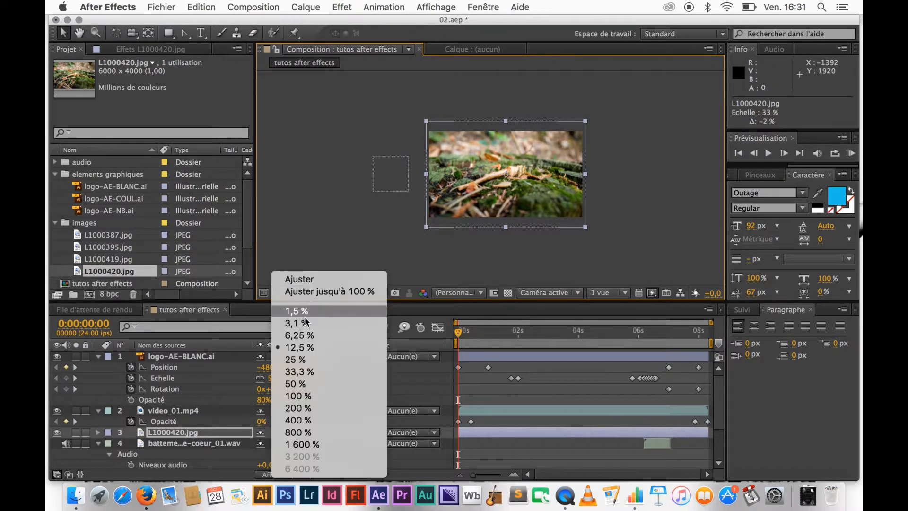
left_click(298, 372)
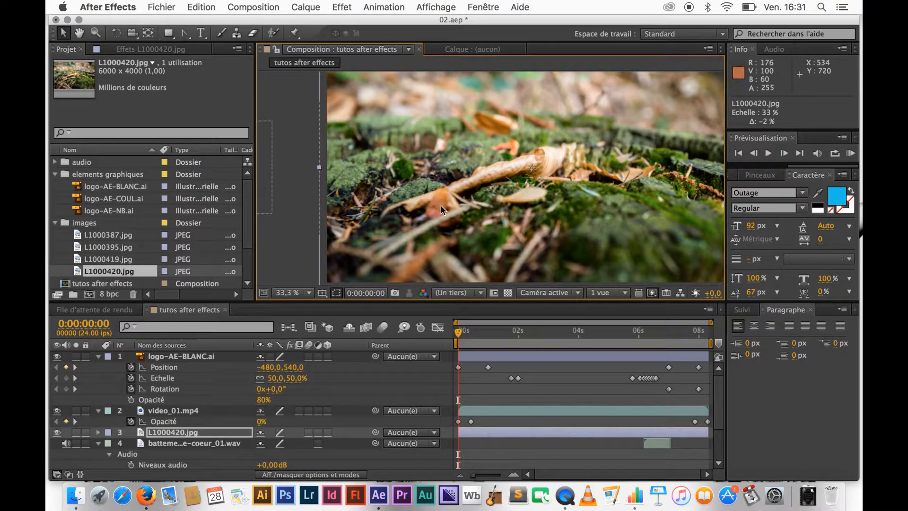
left_click(308, 290)
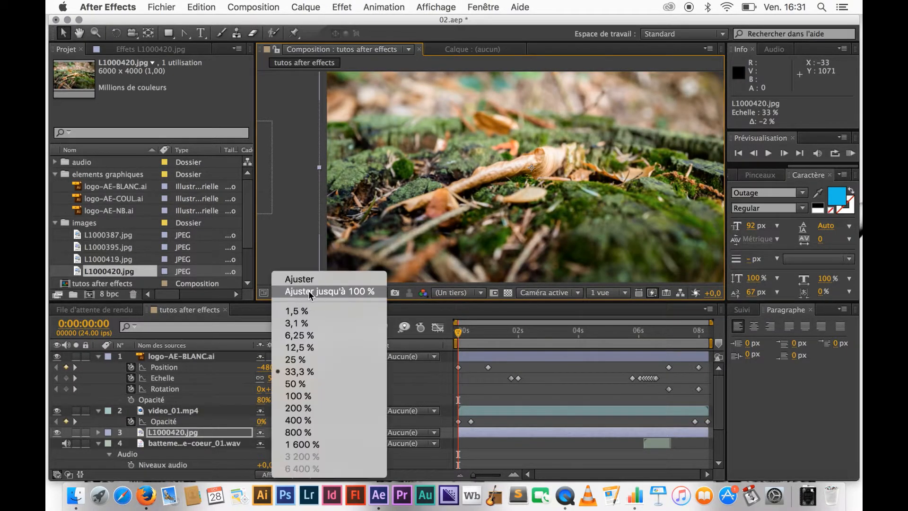
left_click(300, 360)
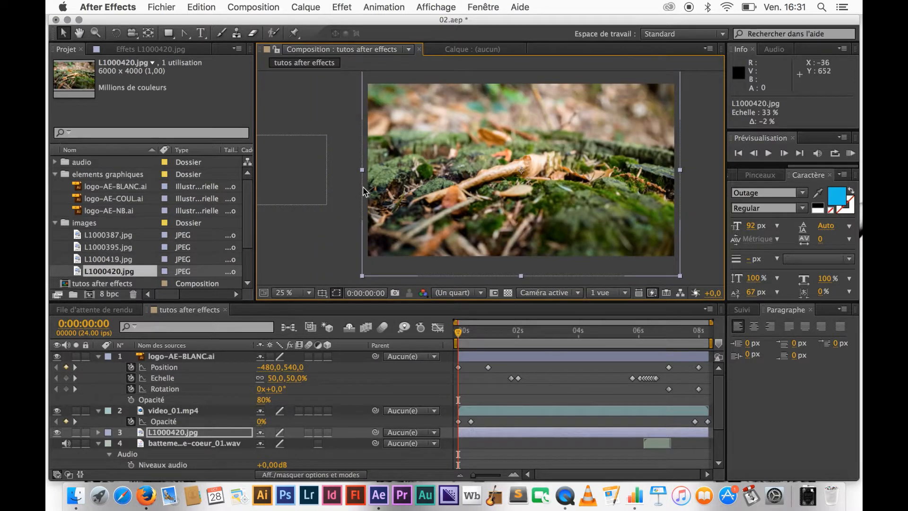
left_click(347, 159)
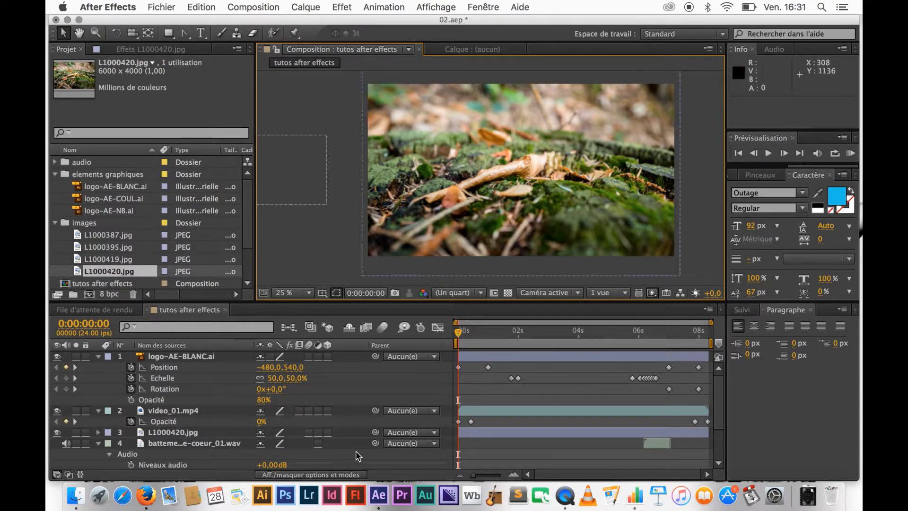
- Scrub from the start to 0:00:00:10 and run a RAM preview to examine the video's fade-in over the photo
left_click(210, 434)
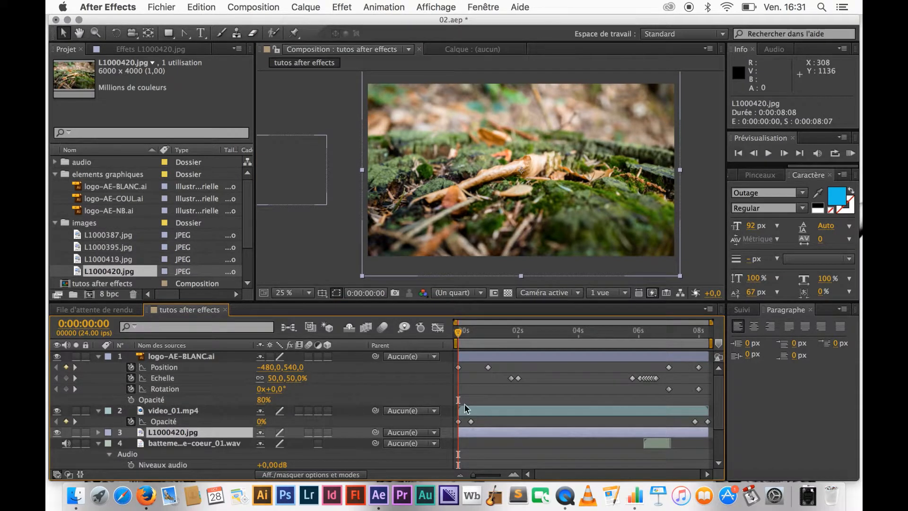
left_click(462, 333)
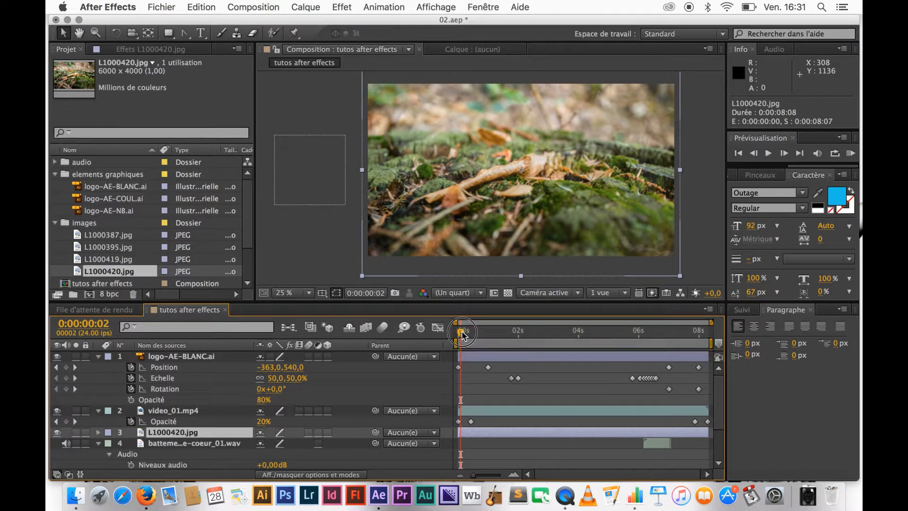
left_click_drag(463, 335, 470, 336)
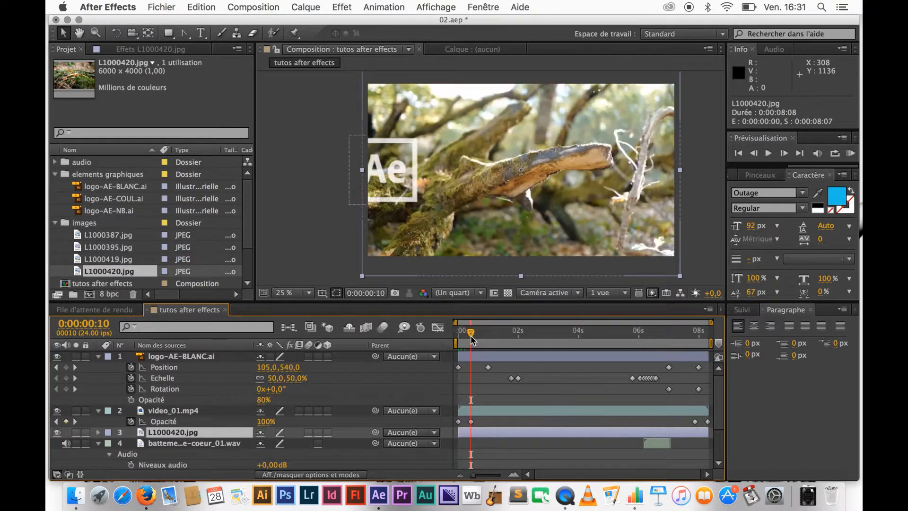
left_click(850, 153)
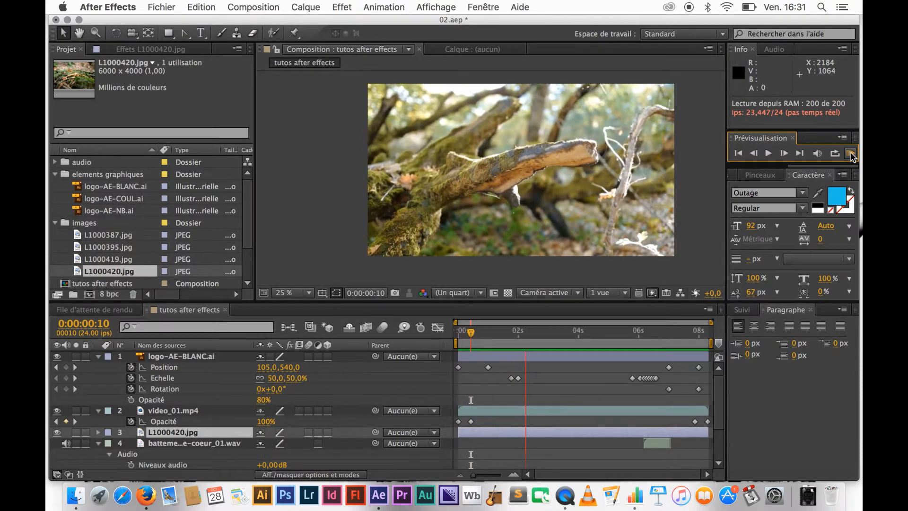
left_click(851, 154)
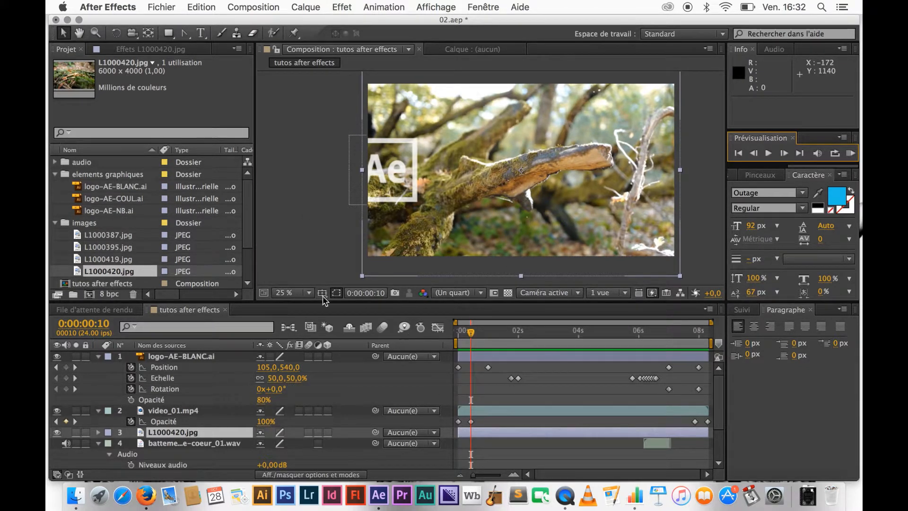
- Set the composition's duration to 0:00:10:00 and show its full length in the timeline
left_click(253, 9)
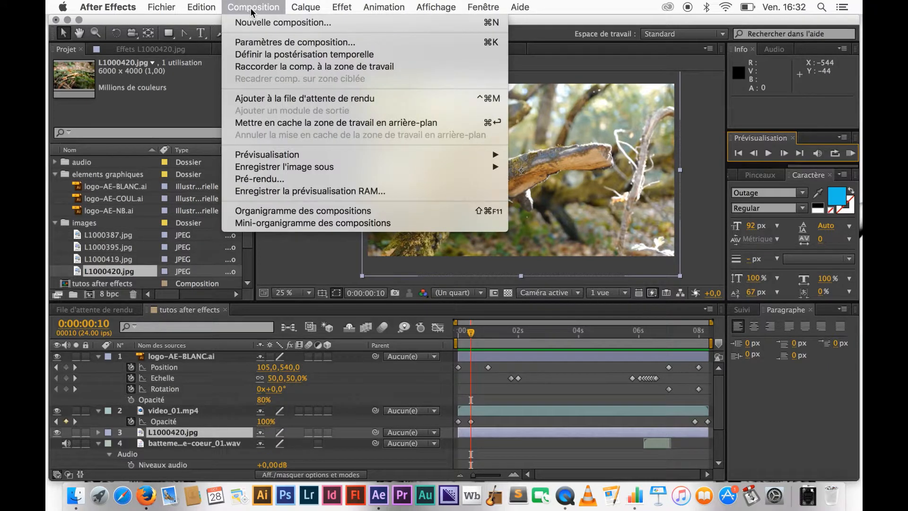
left_click(252, 43)
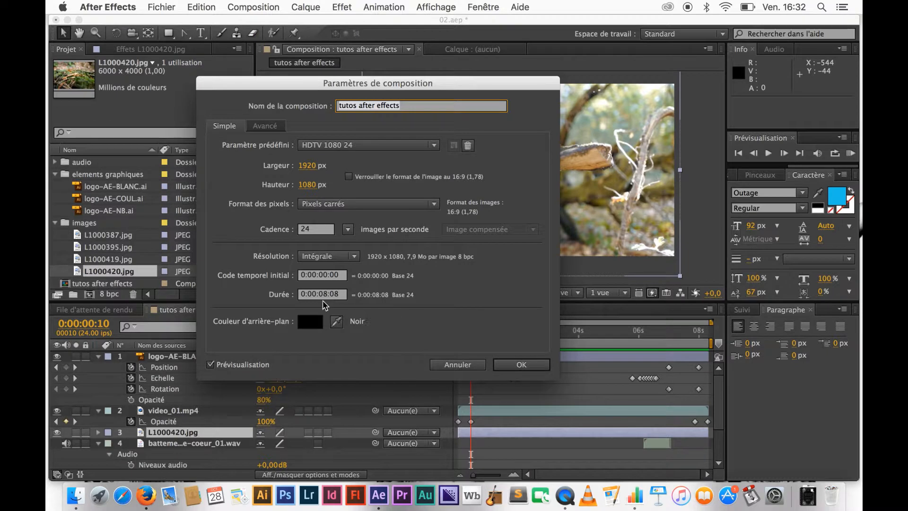
left_click(325, 298)
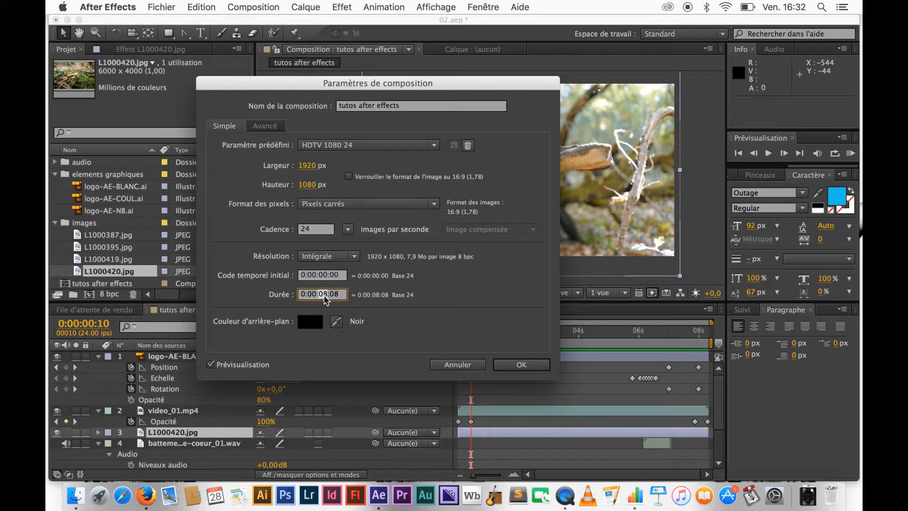
type("10")
key("Return")
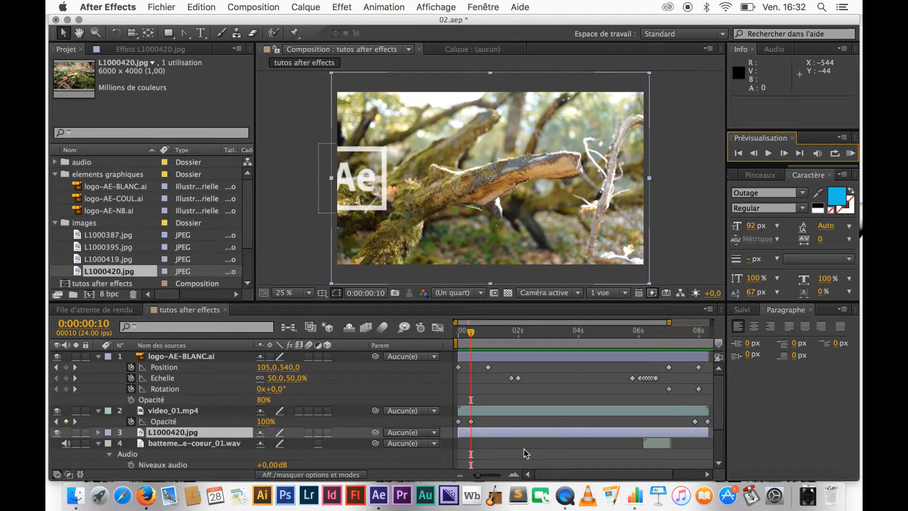
left_click_drag(479, 477, 470, 477)
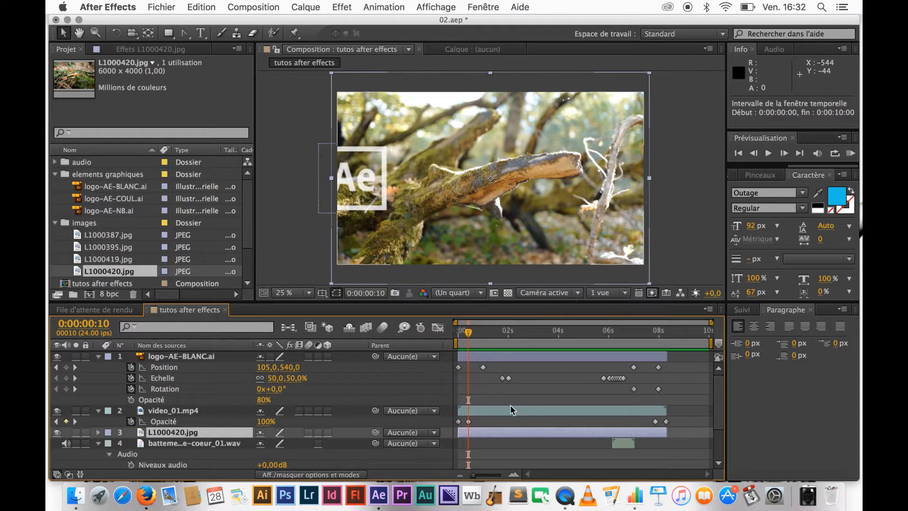
- Extend the end of the L1000420.jpg layer to the composition's end at 0:00:09:23
left_click(666, 407)
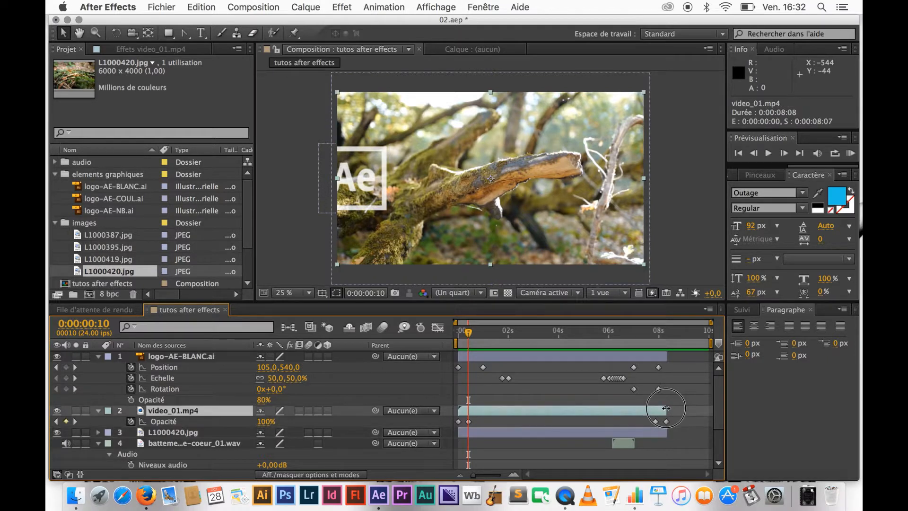
left_click(583, 434)
left_click_drag(669, 434, 711, 436)
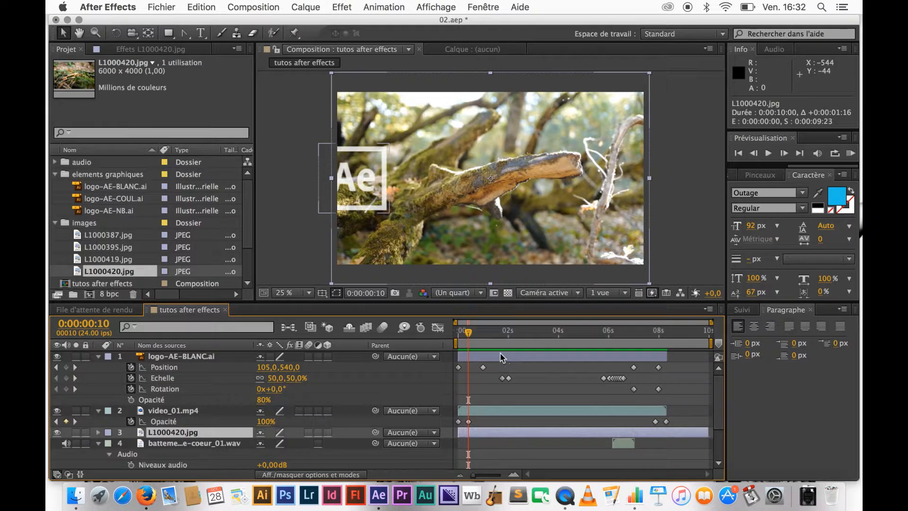
- Shift the logo, video and heartbeat audio layers together 21 frames later so that the logo and video start at 0:00:00:21
left_click(174, 357)
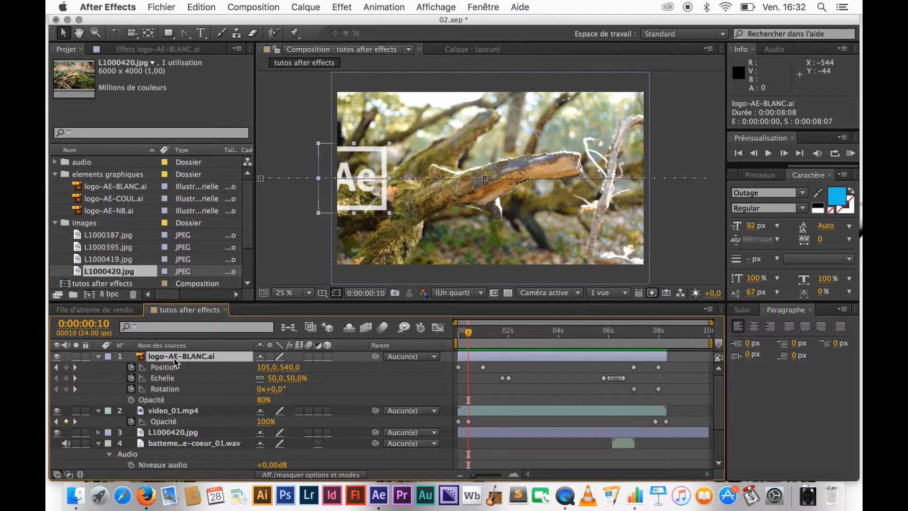
left_click(174, 414, "shift")
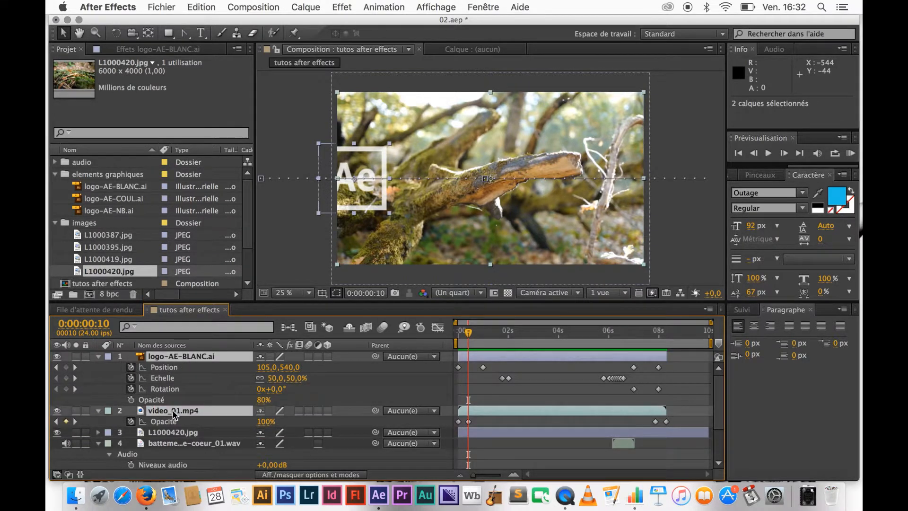
left_click(174, 443, "super")
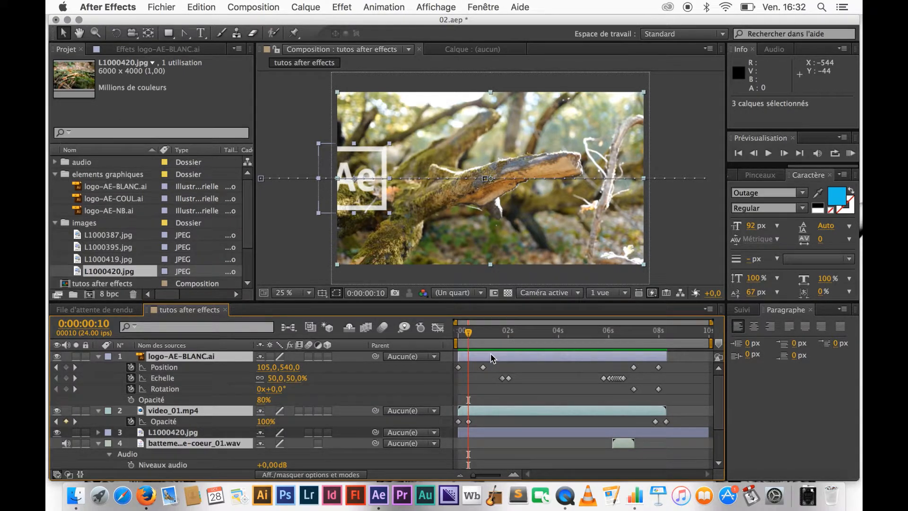
left_click_drag(491, 358, 514, 359)
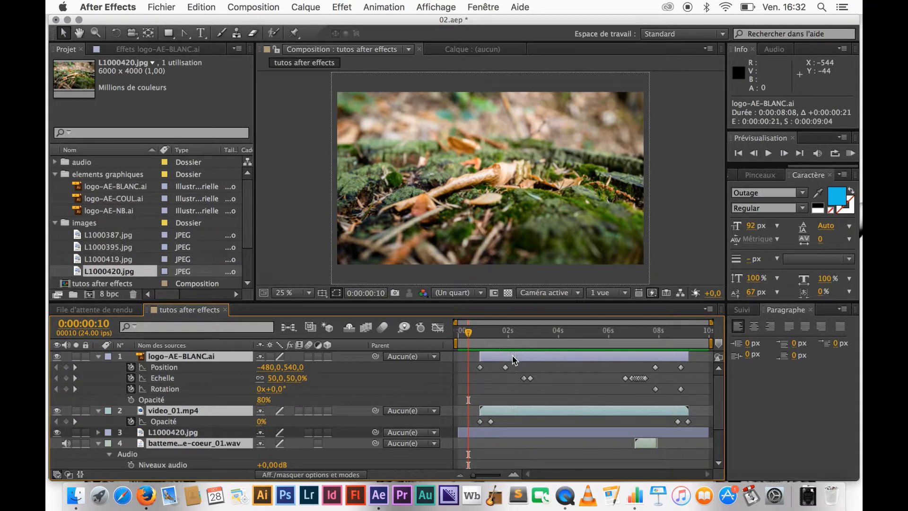
- Scrub through to 0:00:09:12 and run a RAM preview to examine the video's transitions from and back to the photo
left_click_drag(468, 333, 695, 334)
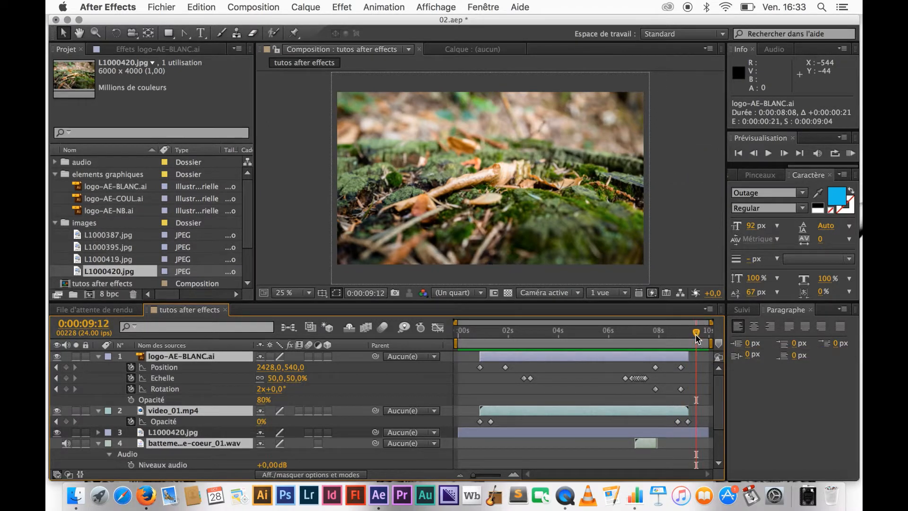
left_click(851, 154)
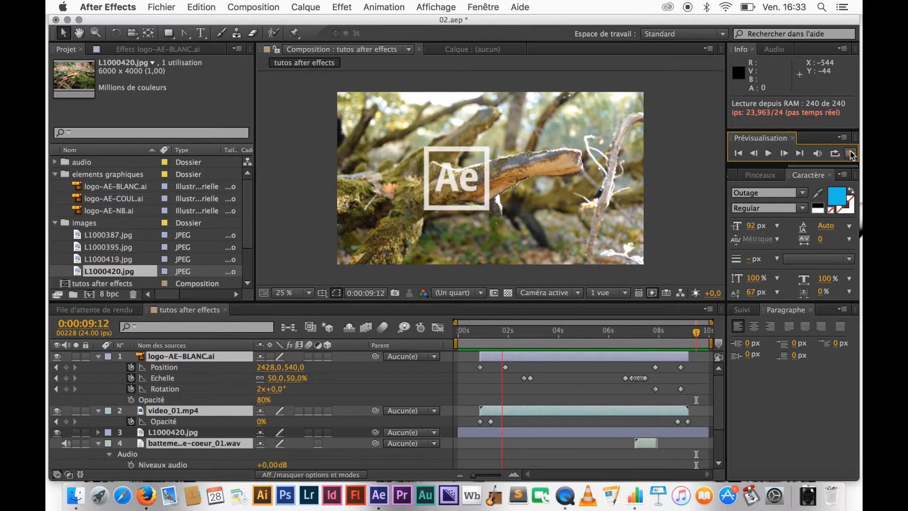
left_click(850, 155)
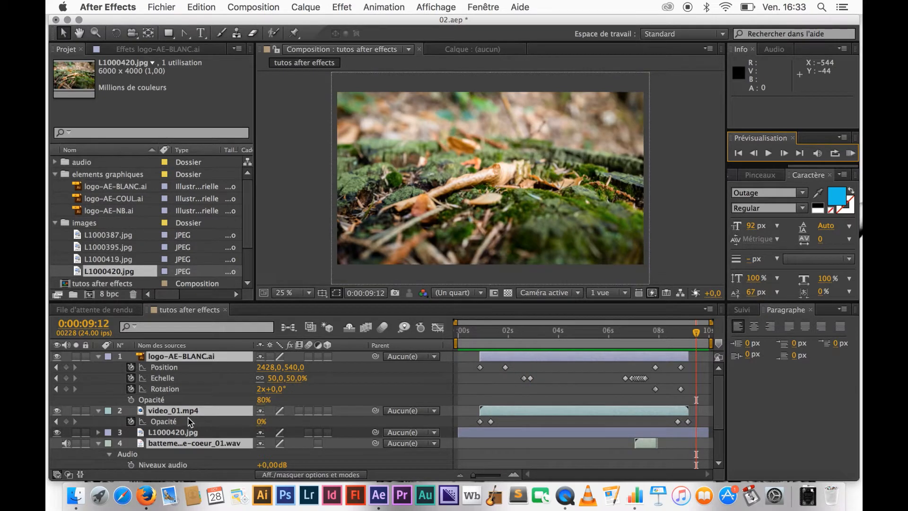
- Lengthen video_01.mp4's fades by moving its two inner opacity keyframes to layer times 0:00:00:14 and 0:00:07:17, and run a RAM preview
left_click(503, 416)
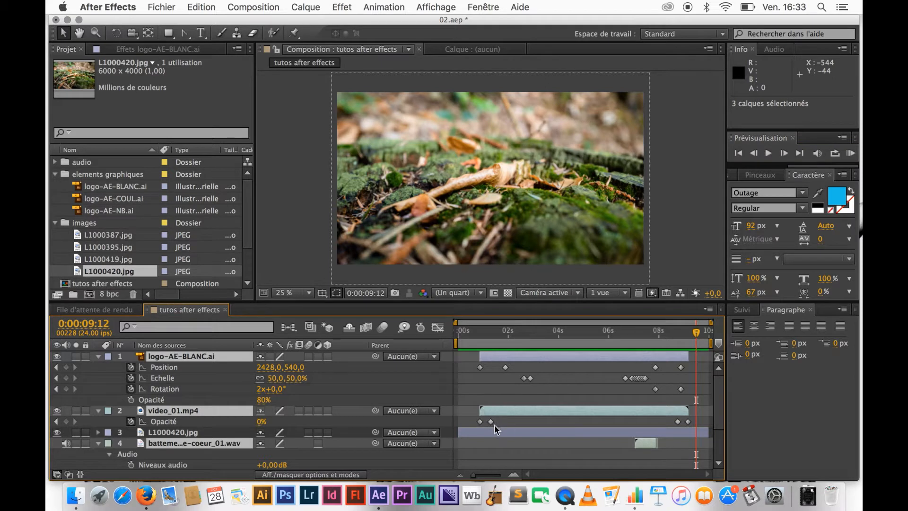
left_click(491, 422)
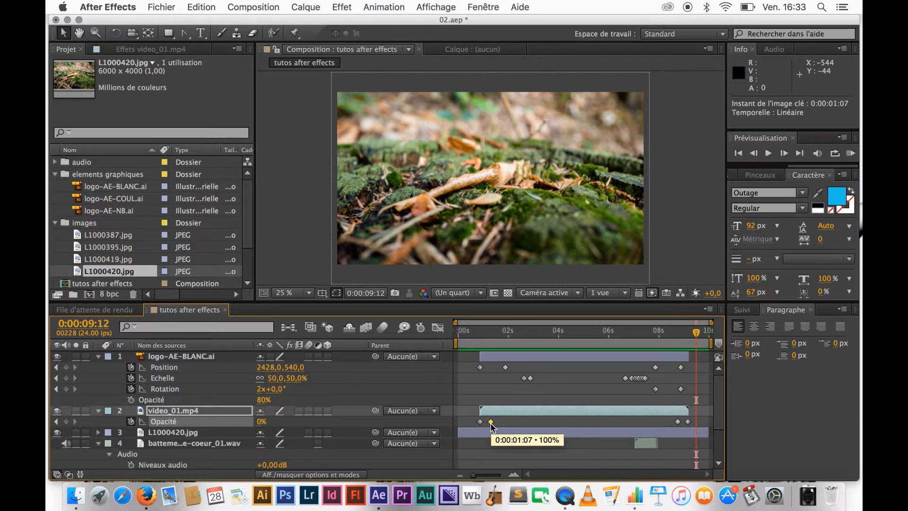
left_click_drag(490, 423, 493, 425)
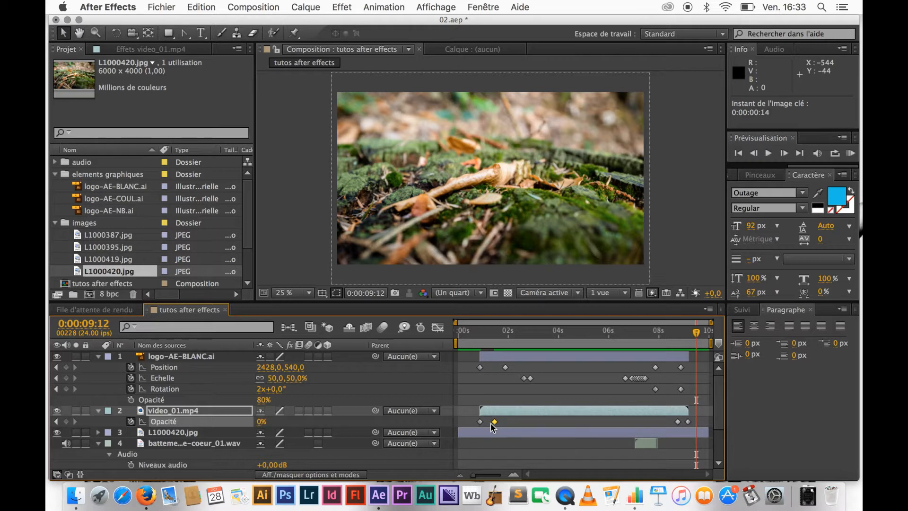
left_click(676, 421)
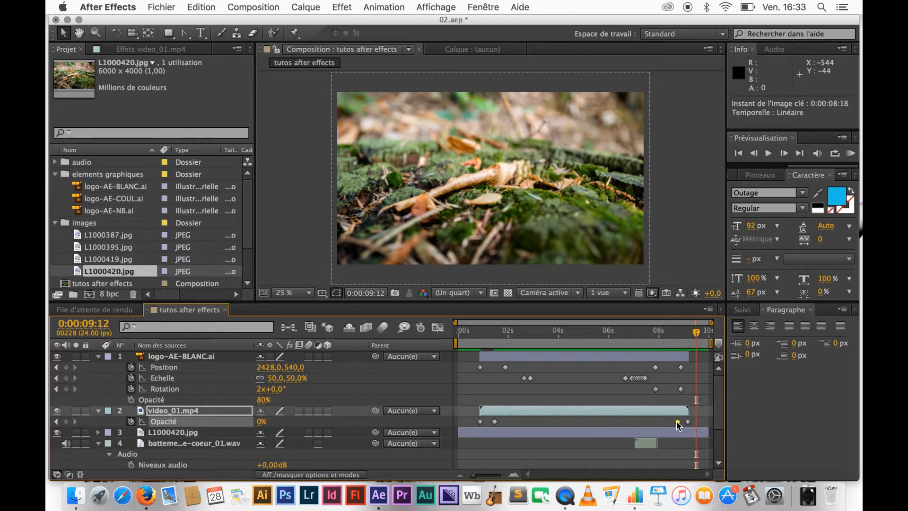
left_click_drag(677, 423, 676, 424)
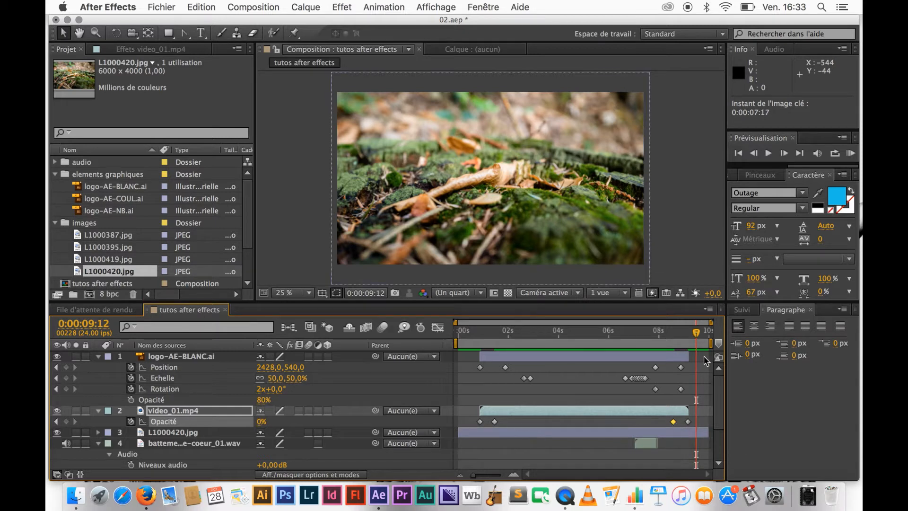
left_click(850, 153)
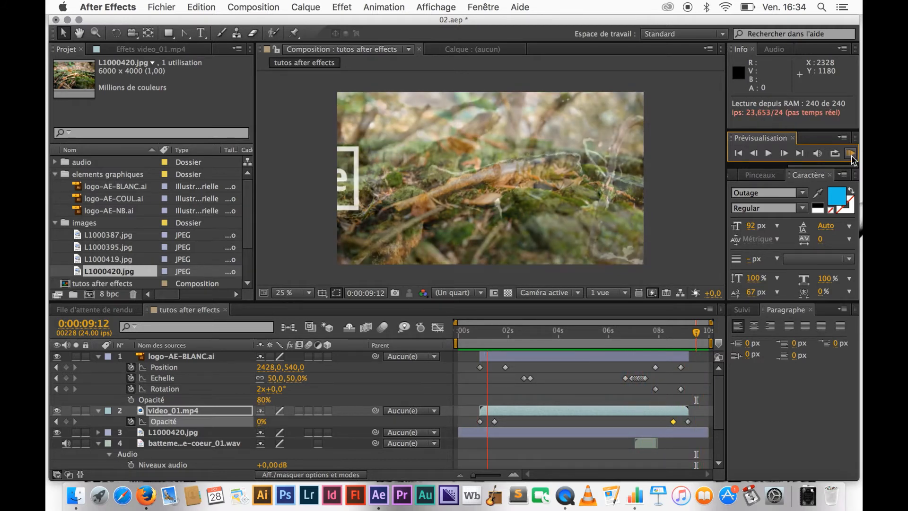
left_click(851, 158)
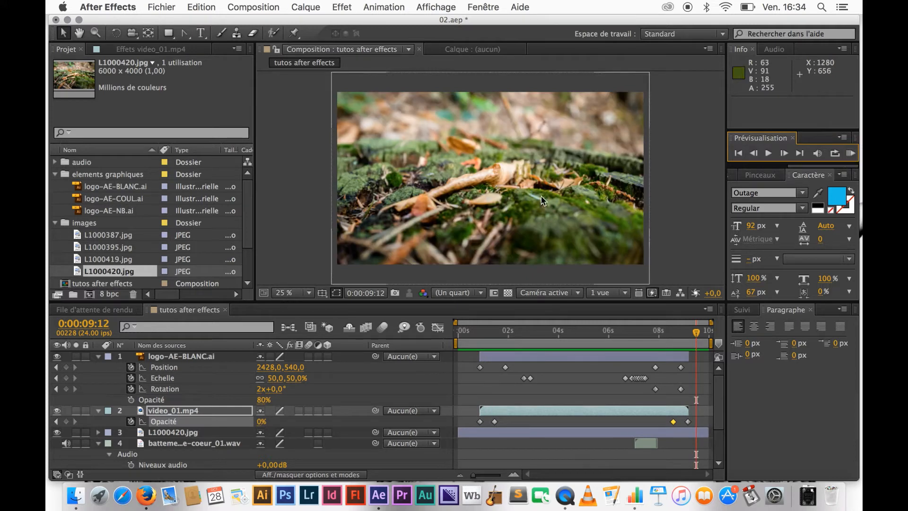